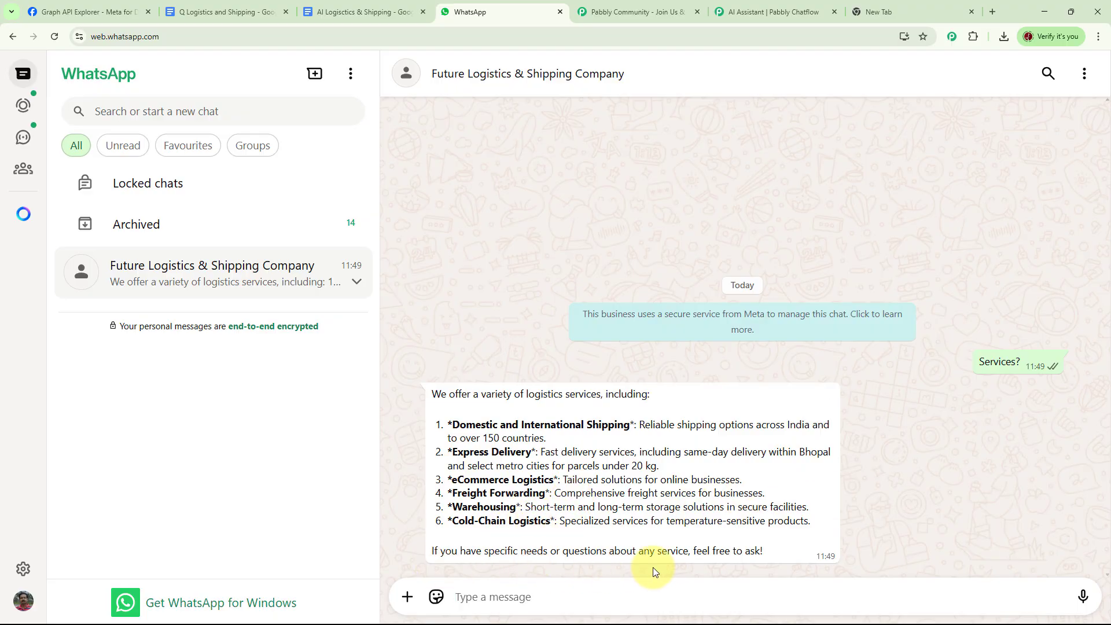
Send the Future Logistics & Shipping Company chat two questions: "Do you offer same-day or next-day delivery?" and "Charges?"
{"action": "type", "text": "Do you offer same-day or next-day delivery?"}
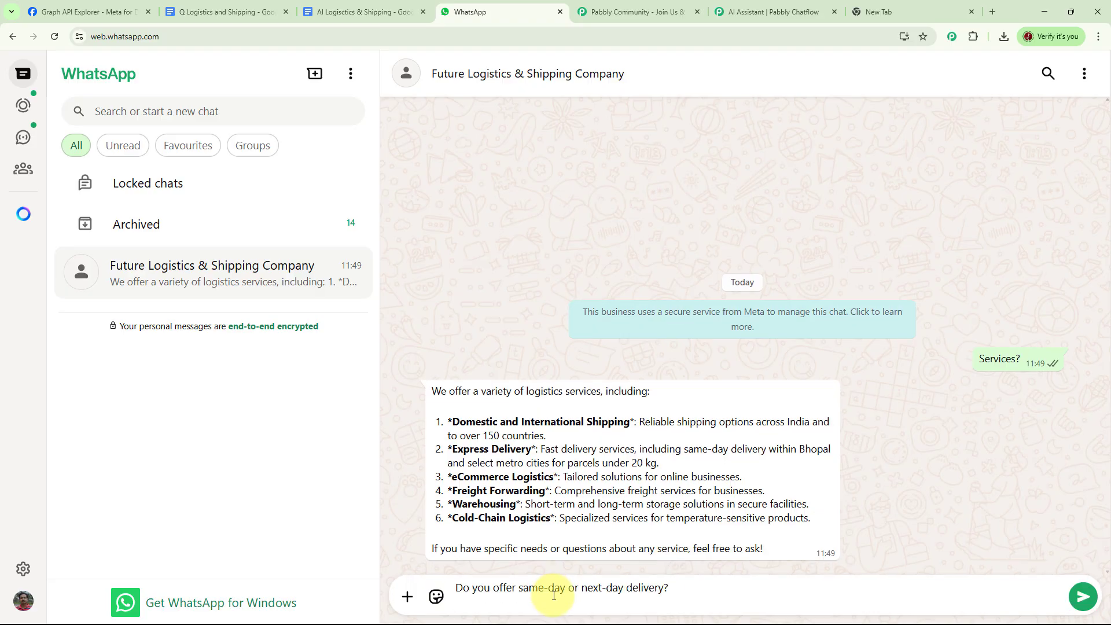
{"action": "key", "text": "Return"}
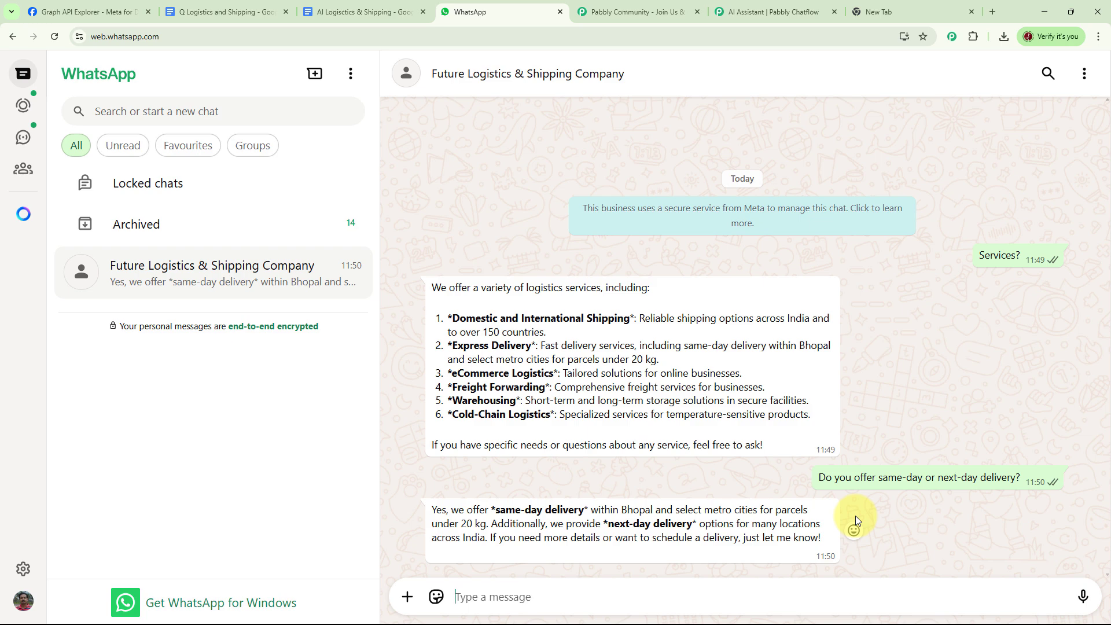
{"action": "left_click", "coordinate": [581, 596]}
{"action": "type", "text": "Charges?"}
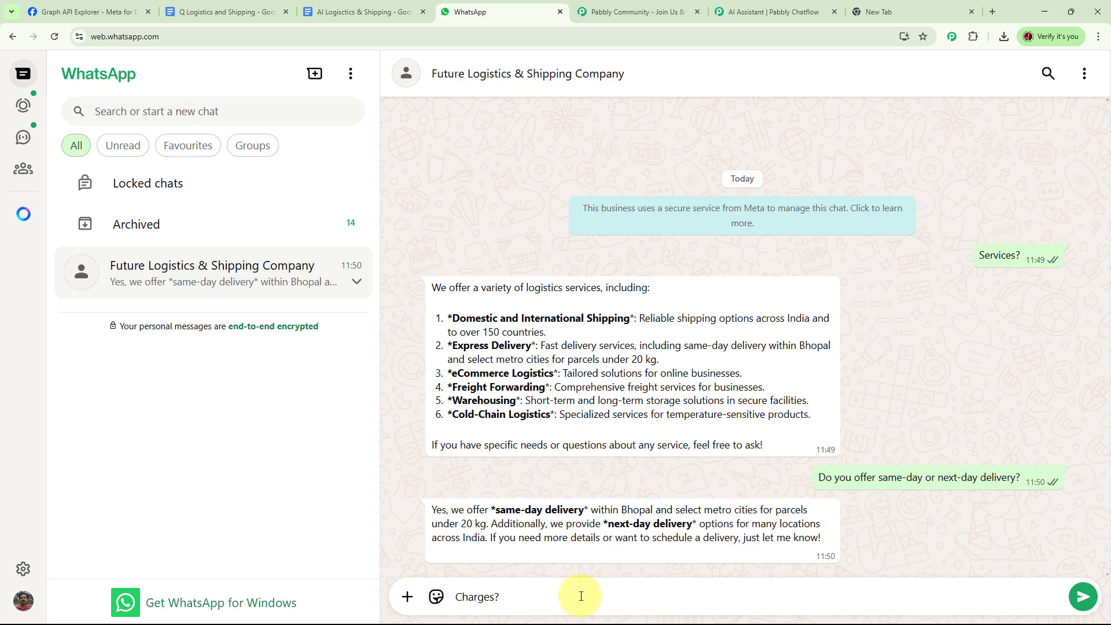
{"action": "key", "text": "Return"}
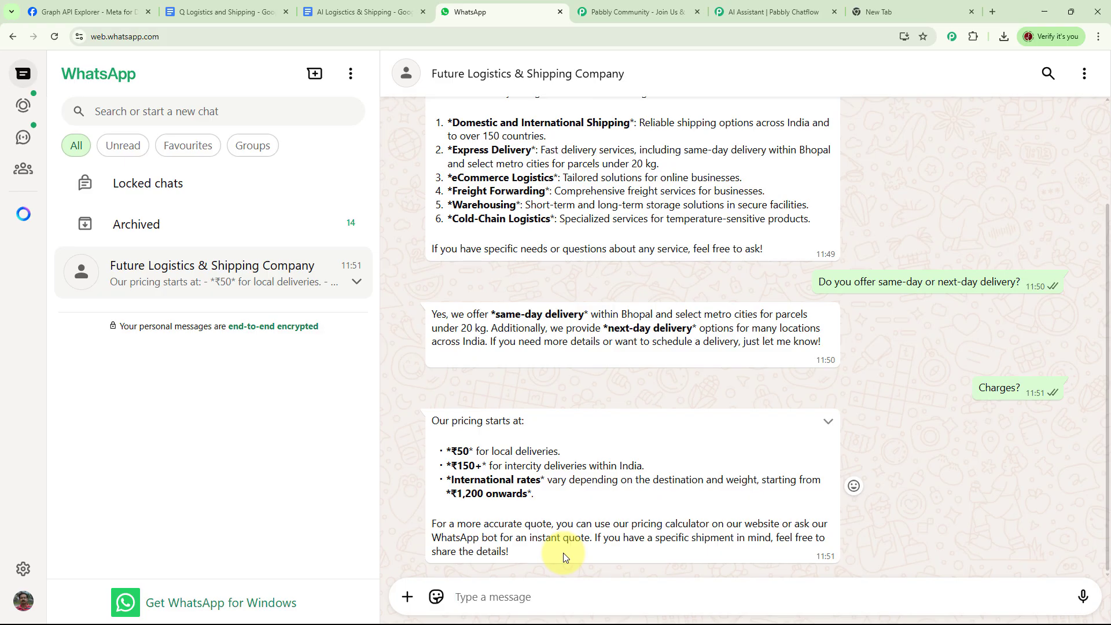
Ask the logistics chat "How can I track my shipment?" and "Do you provide packaging services?"
{"action": "type", "text": "How can I track my shipment?"}
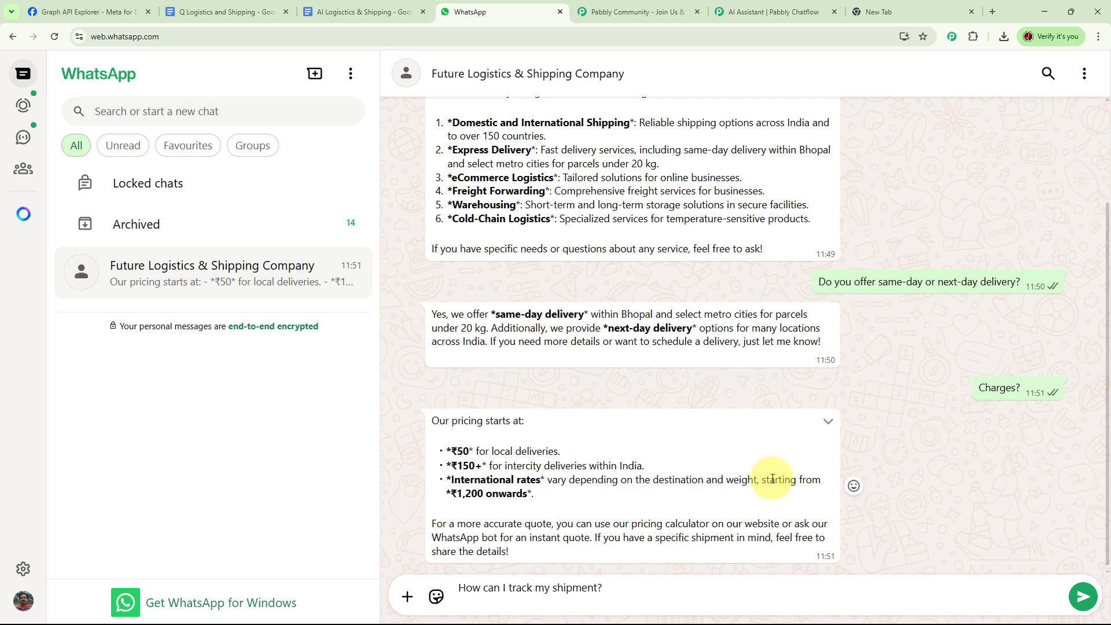
{"action": "key", "text": "Return"}
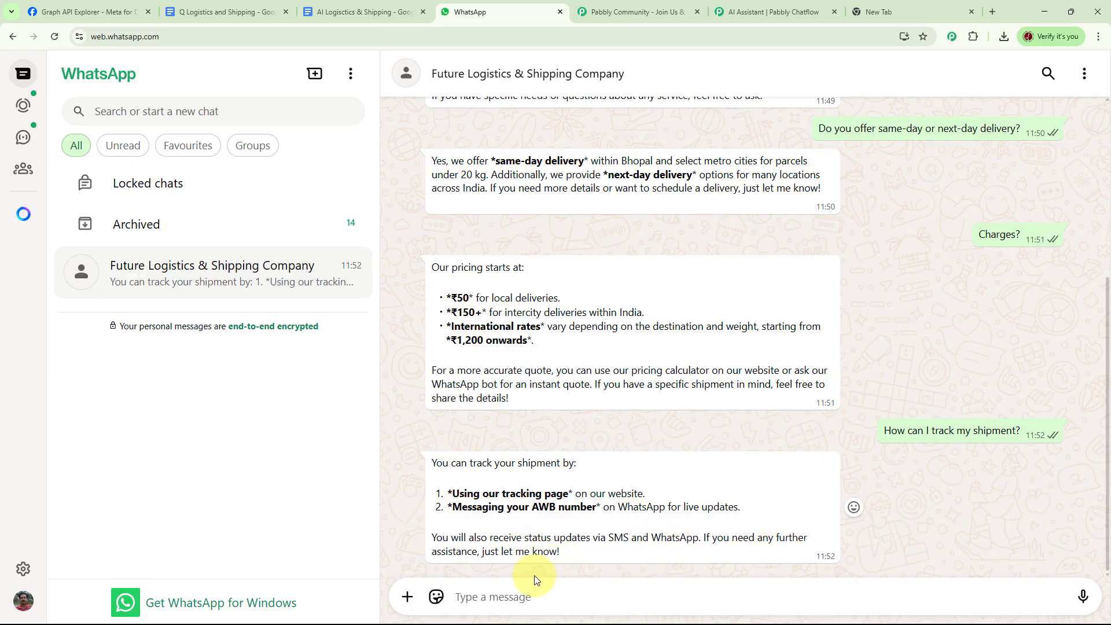
{"action": "type", "text": "Do you provide packaging services?"}
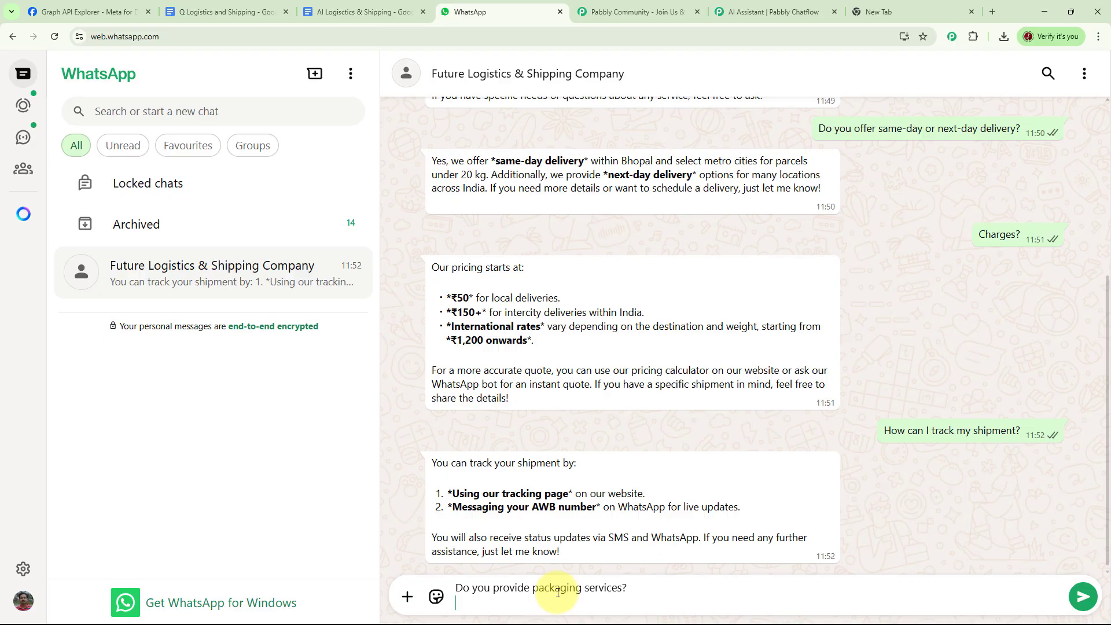
{"action": "key", "text": "Return"}
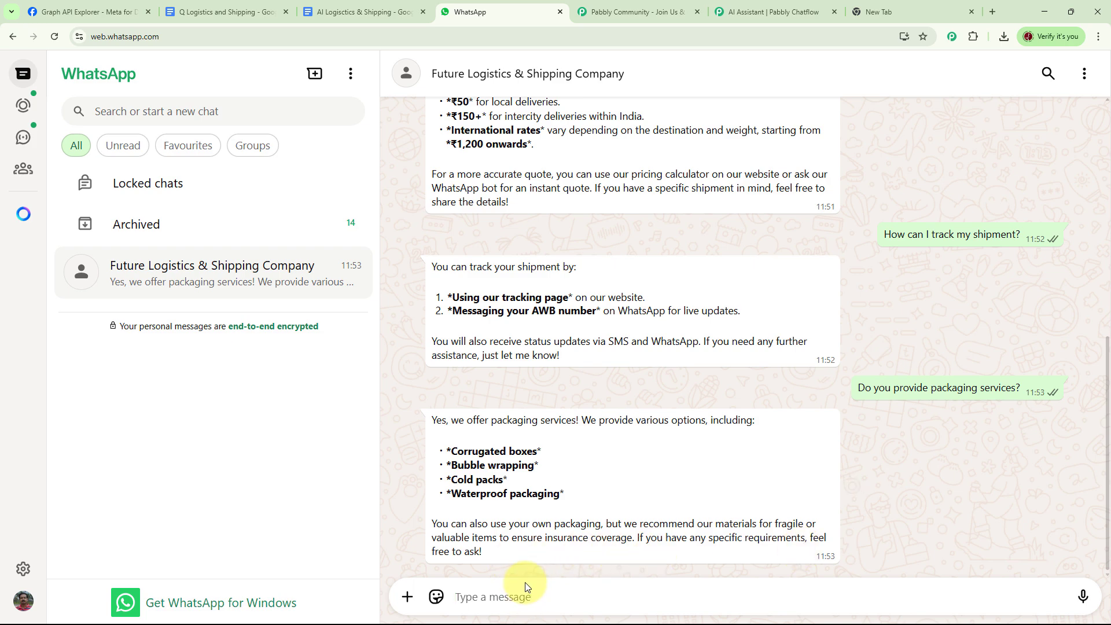
Send the question "Insurance?" to the logistics chat and review the conversation back to its beginning
{"action": "type", "text": "I"}
{"action": "type", "text": "nsurance?"}
{"action": "key", "text": "Return"}
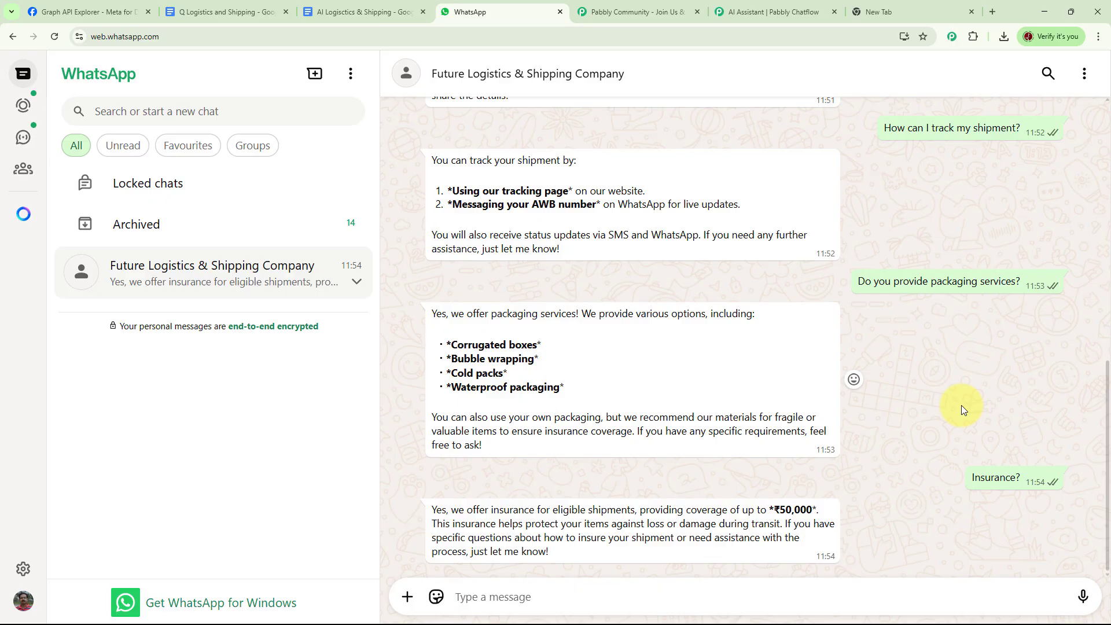
{"action": "scroll", "coordinate": [961, 405], "scroll_direction": "up", "scroll_amount": 5}
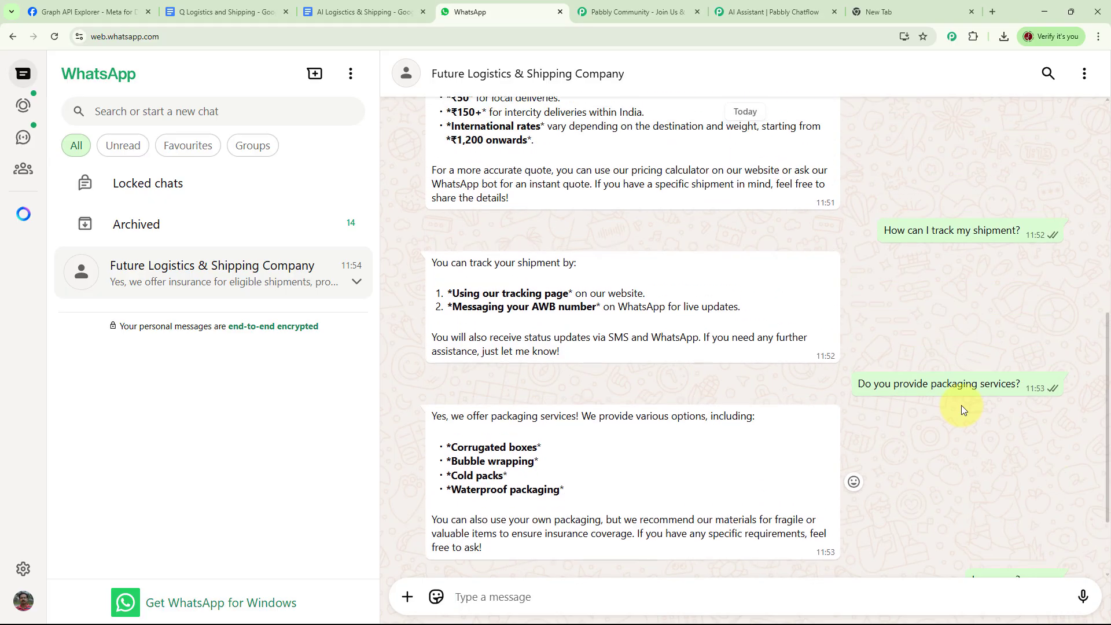
{"action": "scroll", "coordinate": [961, 405], "scroll_direction": "up", "scroll_amount": 5}
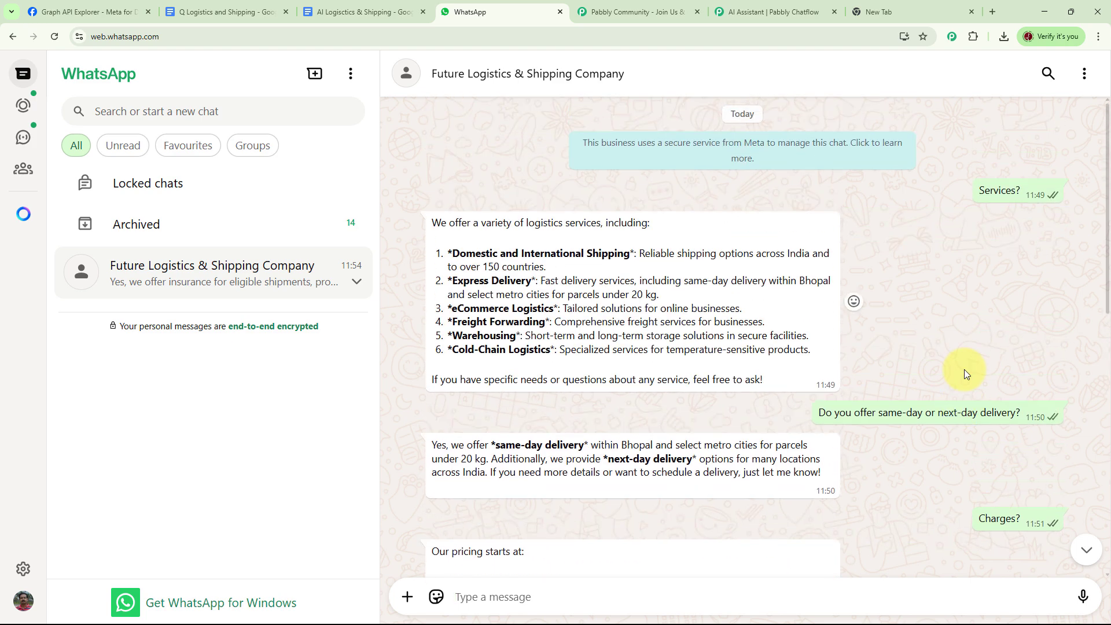
Load the website pabbly.com/chatflow in the empty browser tab
{"action": "left_click", "coordinate": [880, 10]}
{"action": "left_click", "coordinate": [302, 32]}
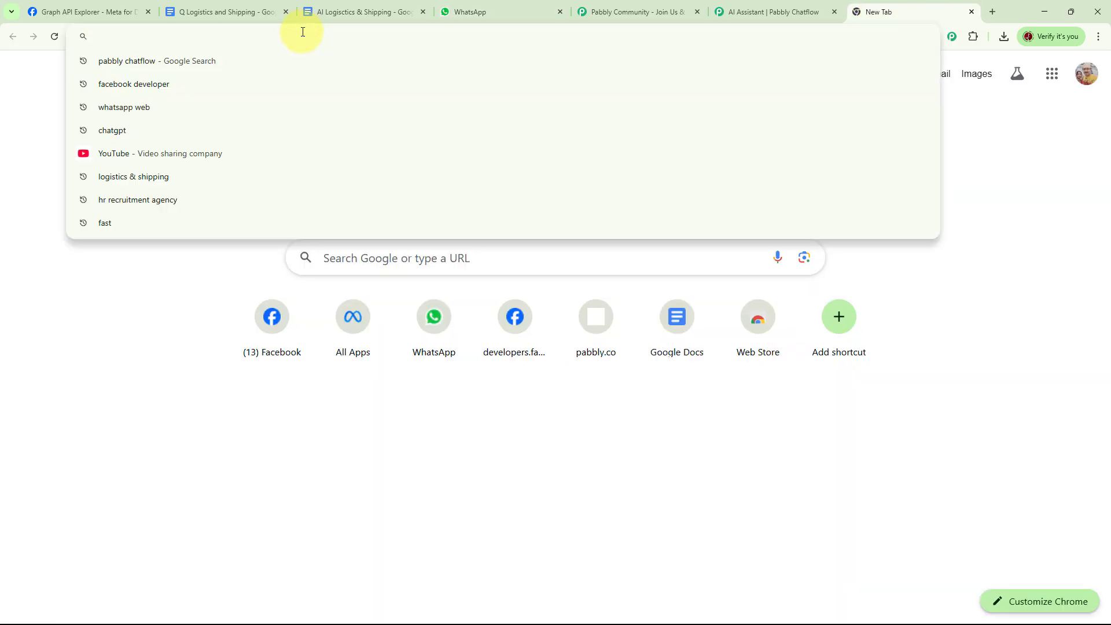
{"action": "type", "text": "pabbly."}
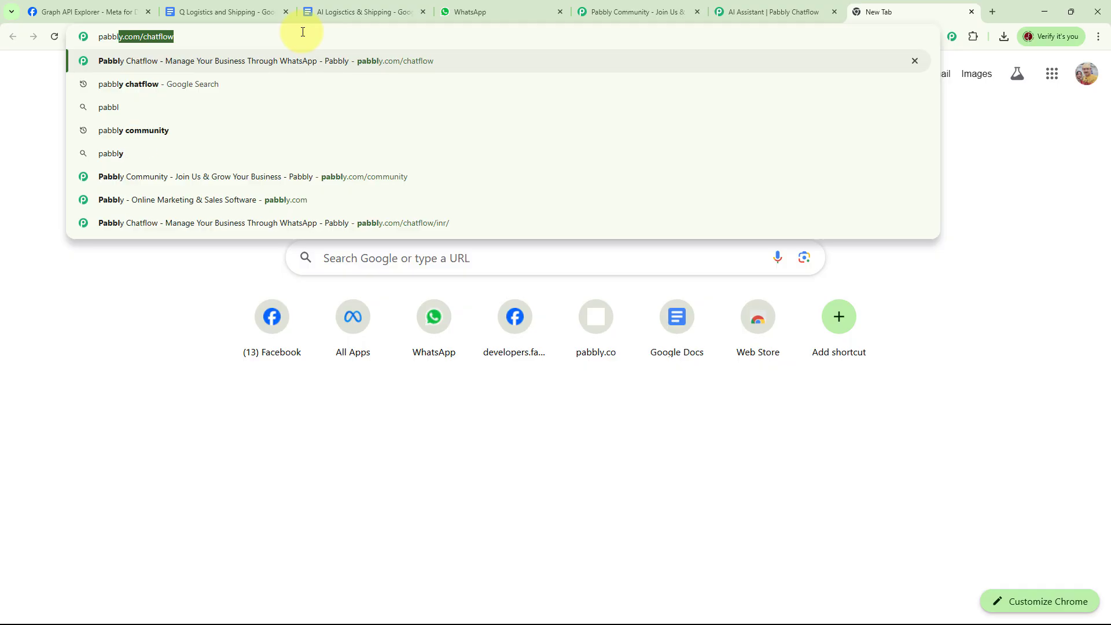
{"action": "type", "text": "com/"}
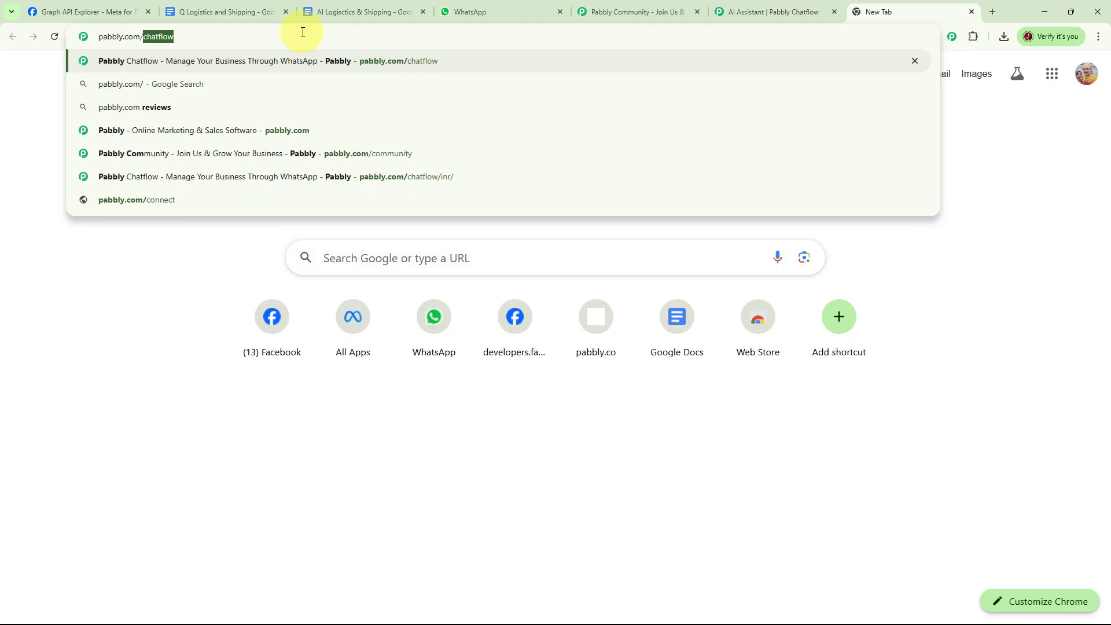
{"action": "type", "text": "chatflow"}
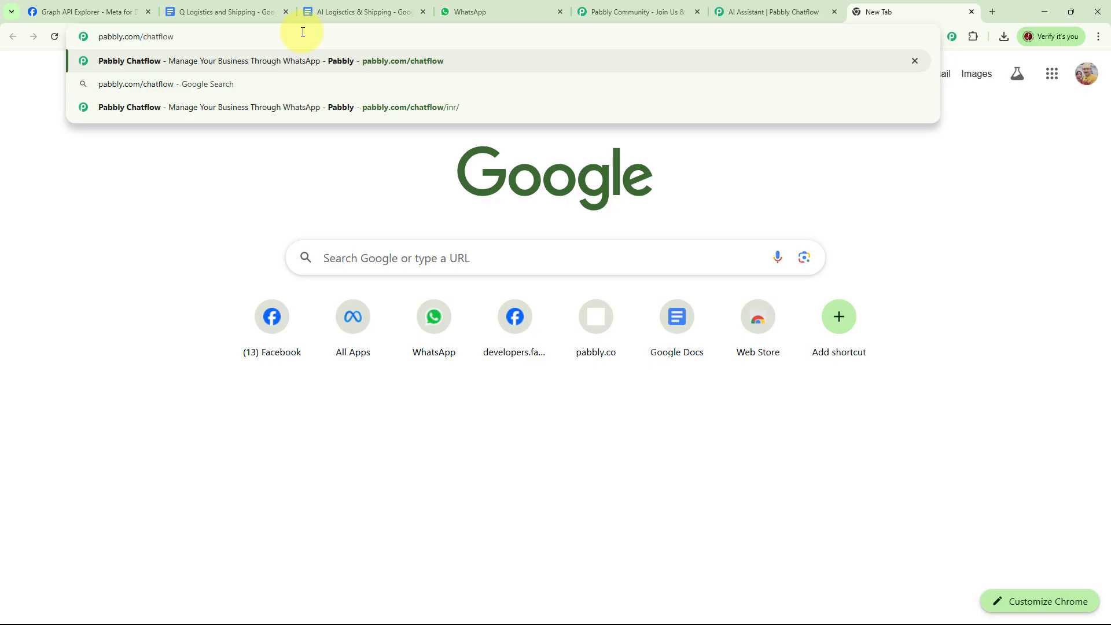
{"action": "key", "text": "Return"}
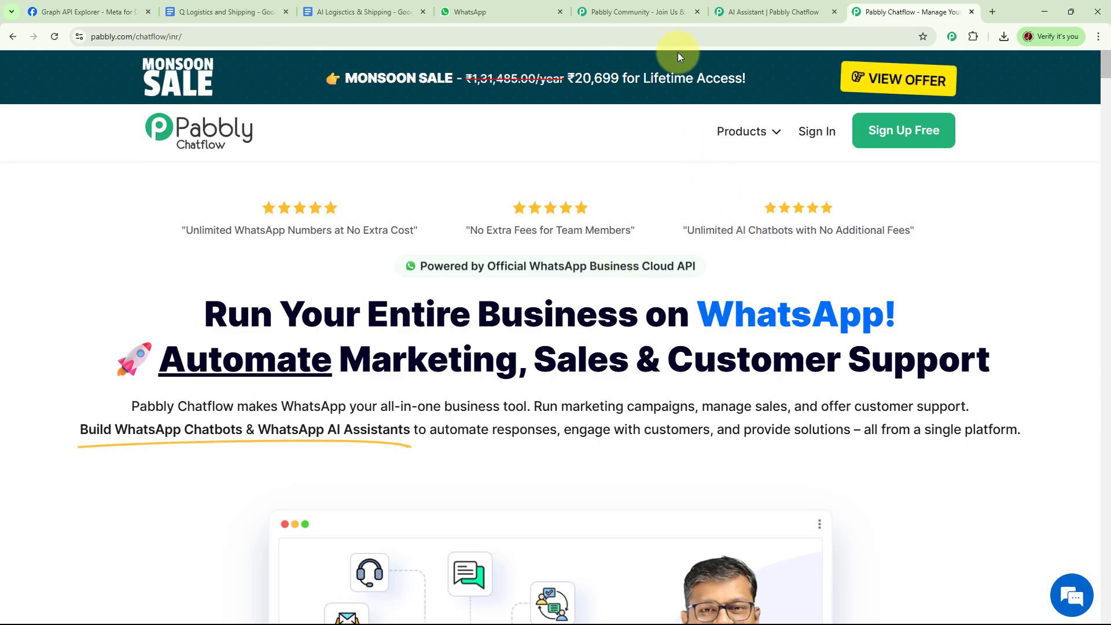
Look through the Pabbly Community page, covering its benefits, reasons to join and member video stories
{"action": "left_click", "coordinate": [651, 15]}
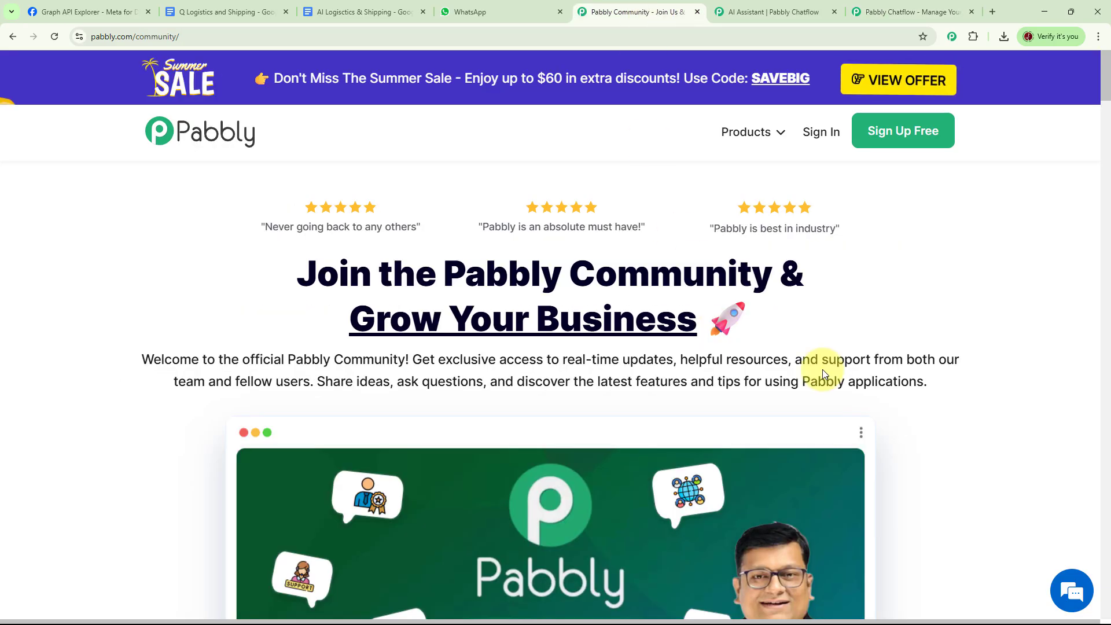
{"action": "scroll", "coordinate": [822, 370], "scroll_direction": "down", "scroll_amount": 9}
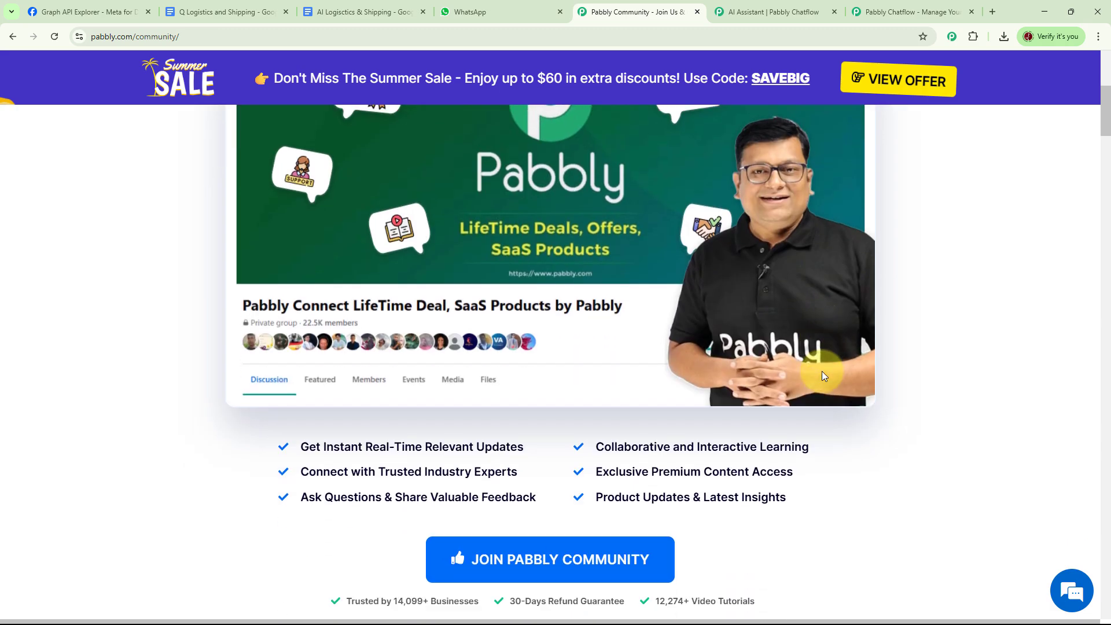
{"action": "scroll", "coordinate": [815, 379], "scroll_direction": "down", "scroll_amount": 12}
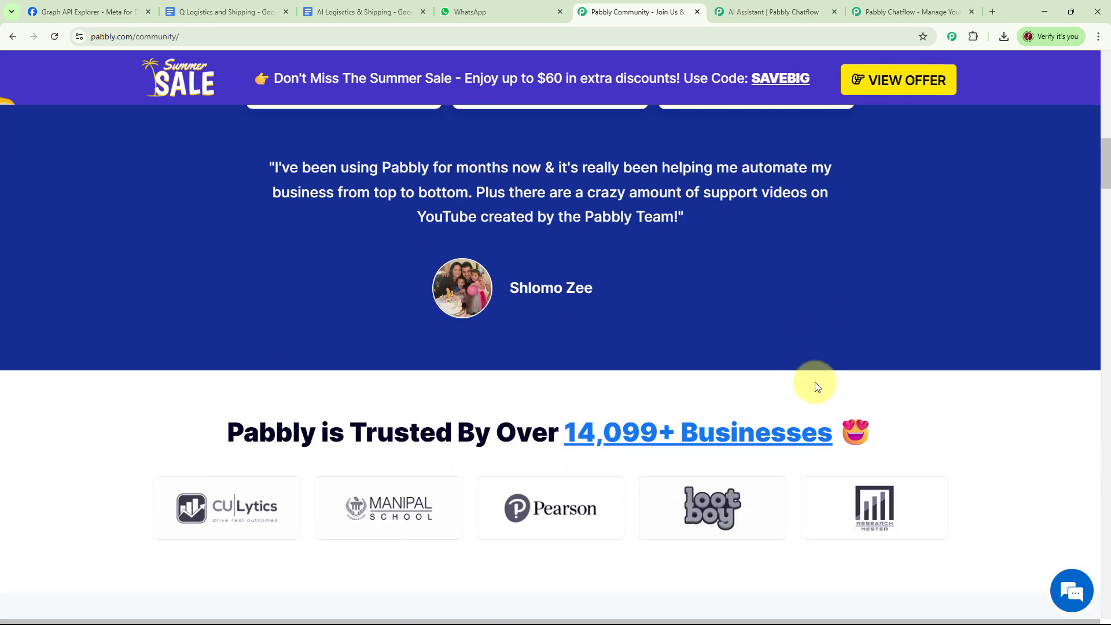
{"action": "scroll", "coordinate": [816, 387], "scroll_direction": "down", "scroll_amount": 8}
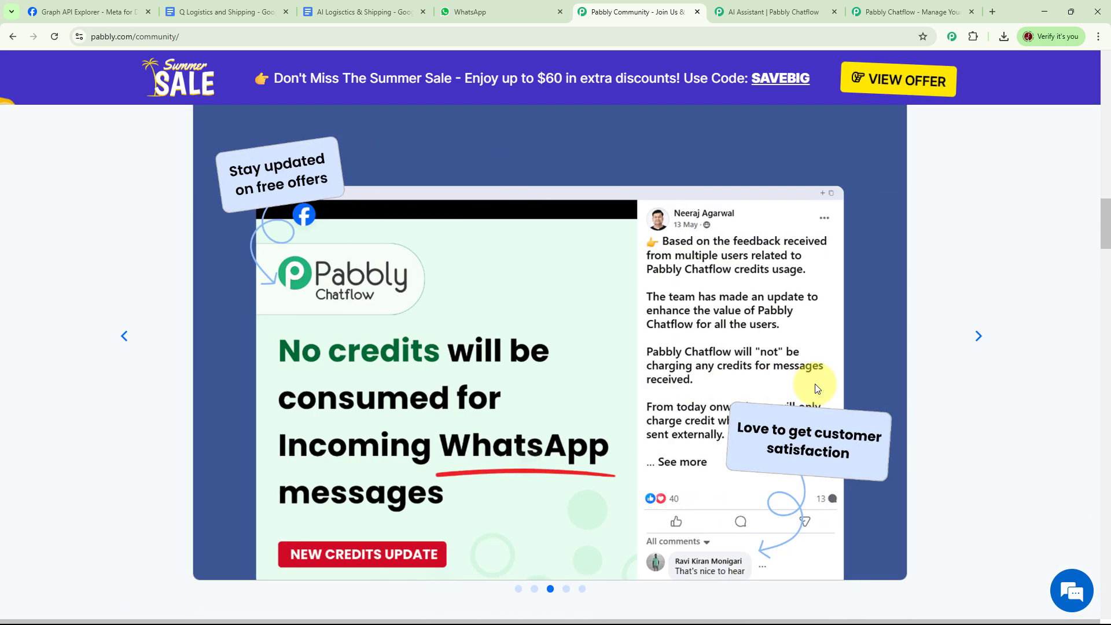
{"action": "scroll", "coordinate": [817, 387], "scroll_direction": "down", "scroll_amount": 8}
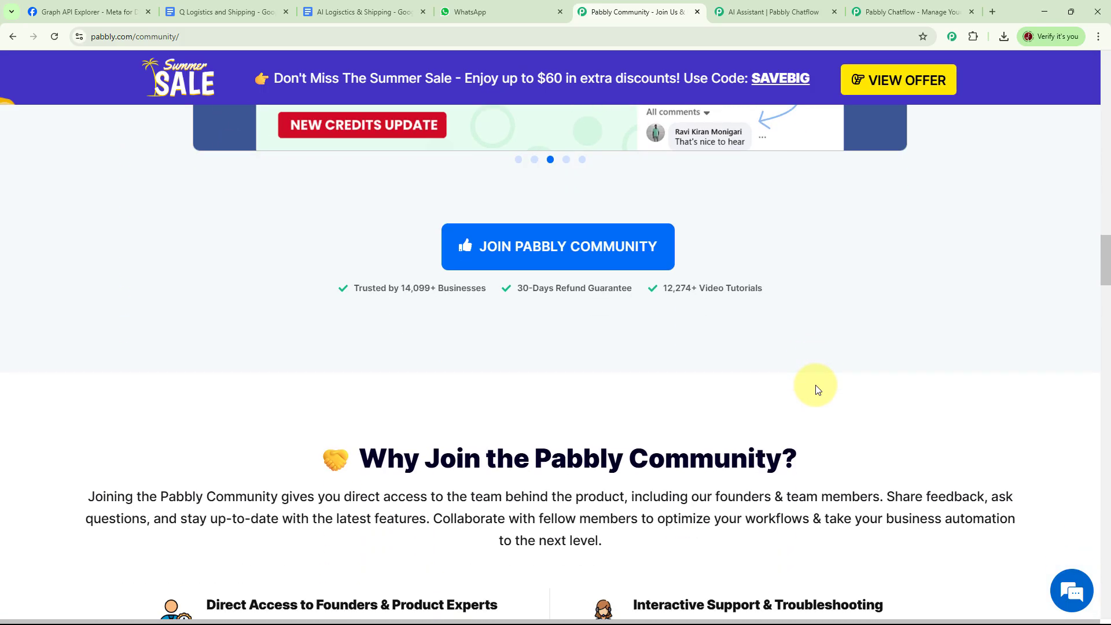
{"action": "scroll", "coordinate": [823, 390], "scroll_direction": "down", "scroll_amount": 15}
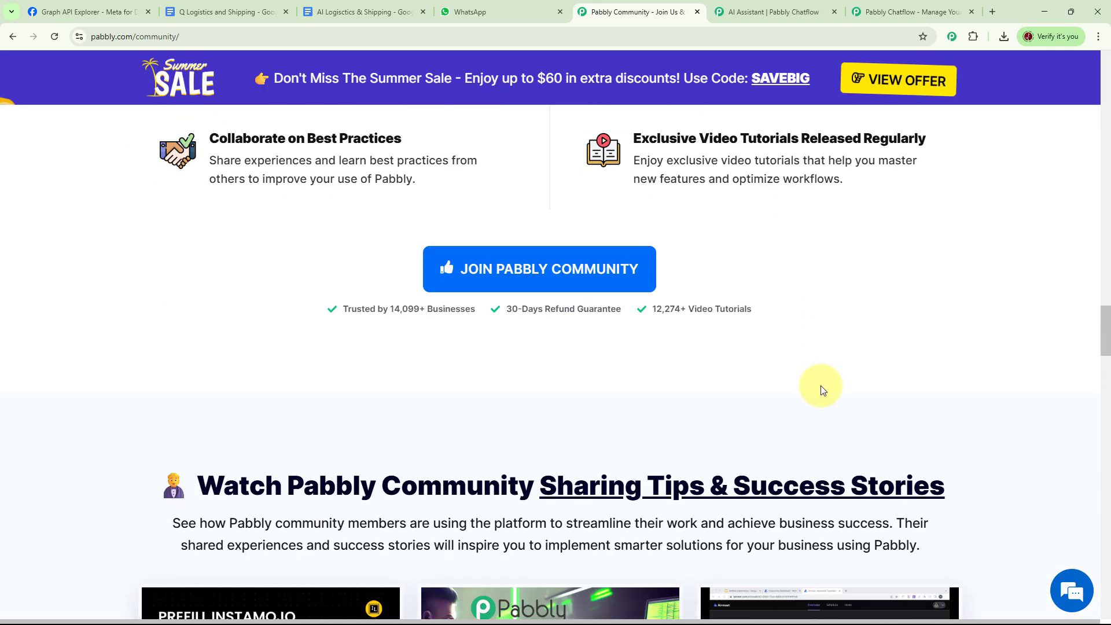
{"action": "scroll", "coordinate": [823, 390], "scroll_direction": "down", "scroll_amount": 12}
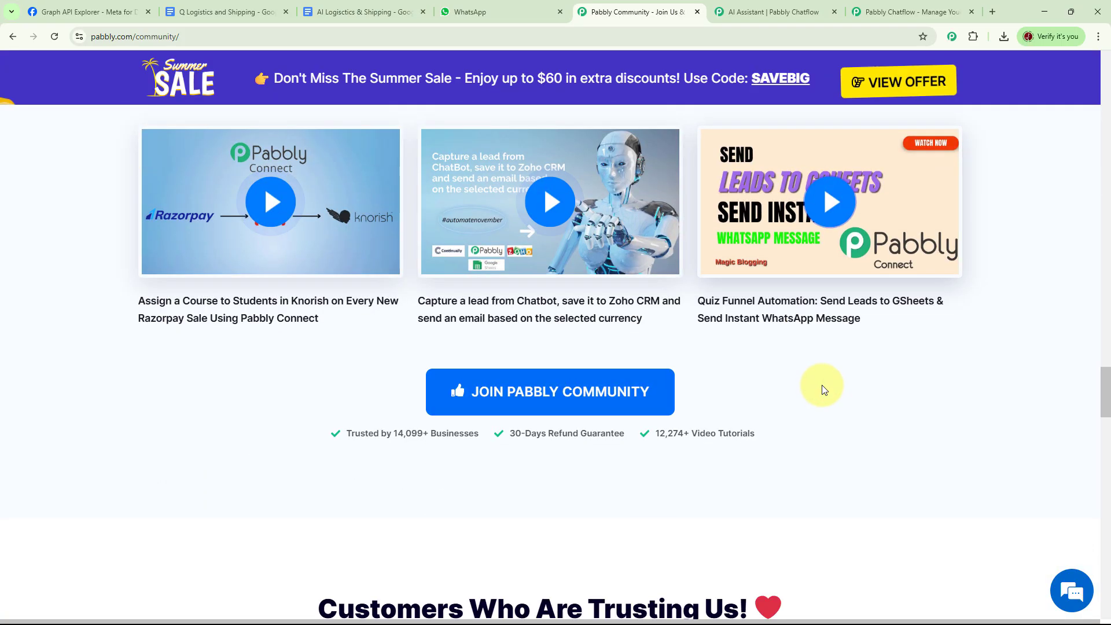
{"action": "scroll", "coordinate": [824, 389], "scroll_direction": "down", "scroll_amount": 5}
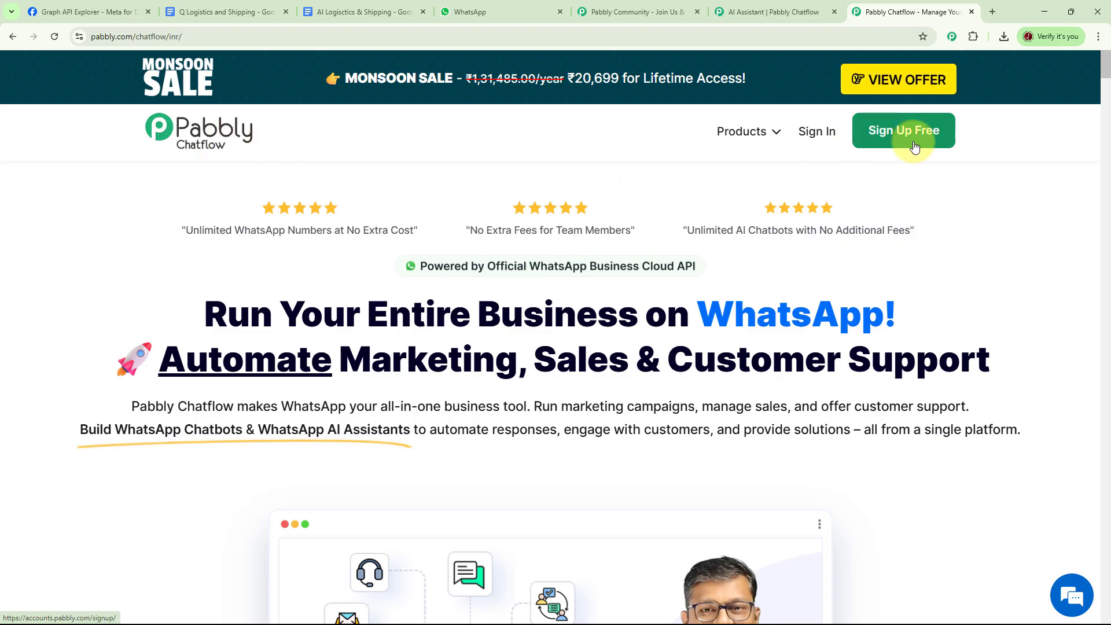
Sign in from the Pabbly Chatflow website and access the Pabbly Chatflow app from the Pabbly apps overview
{"action": "left_click", "coordinate": [813, 133]}
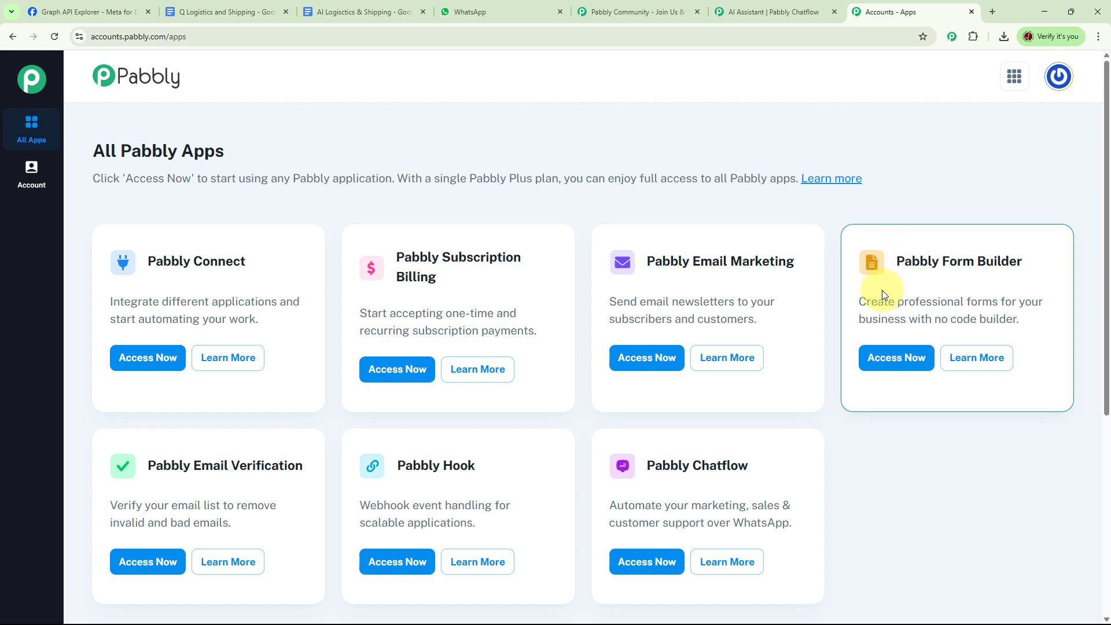
{"action": "scroll", "coordinate": [881, 290], "scroll_direction": "down", "scroll_amount": 1}
{"action": "scroll", "coordinate": [882, 290], "scroll_direction": "down", "scroll_amount": 1}
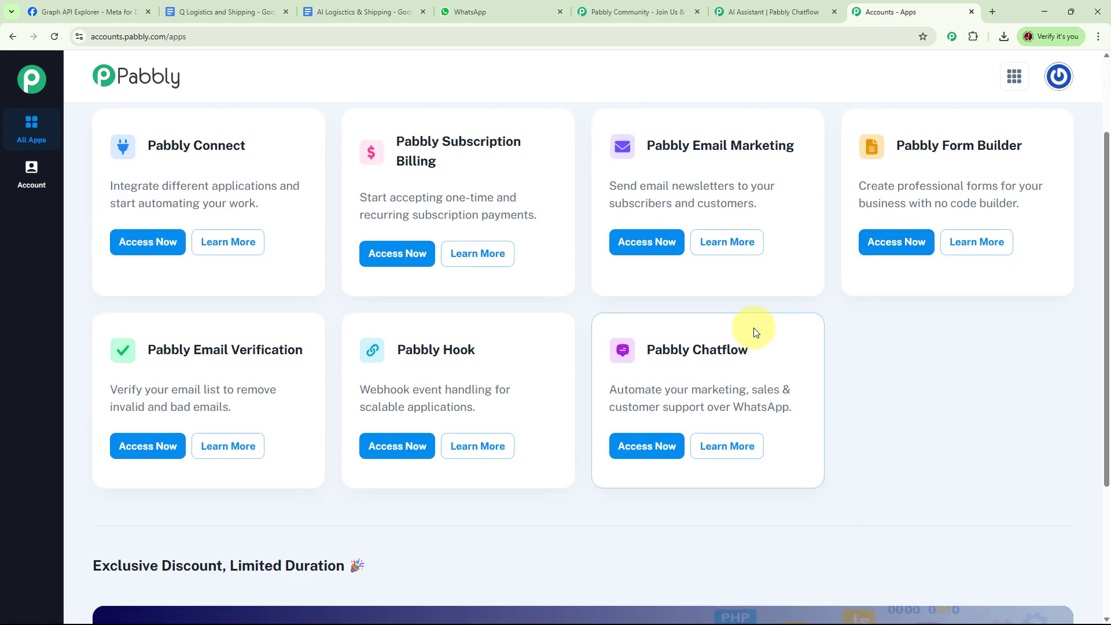
{"action": "left_click", "coordinate": [656, 446]}
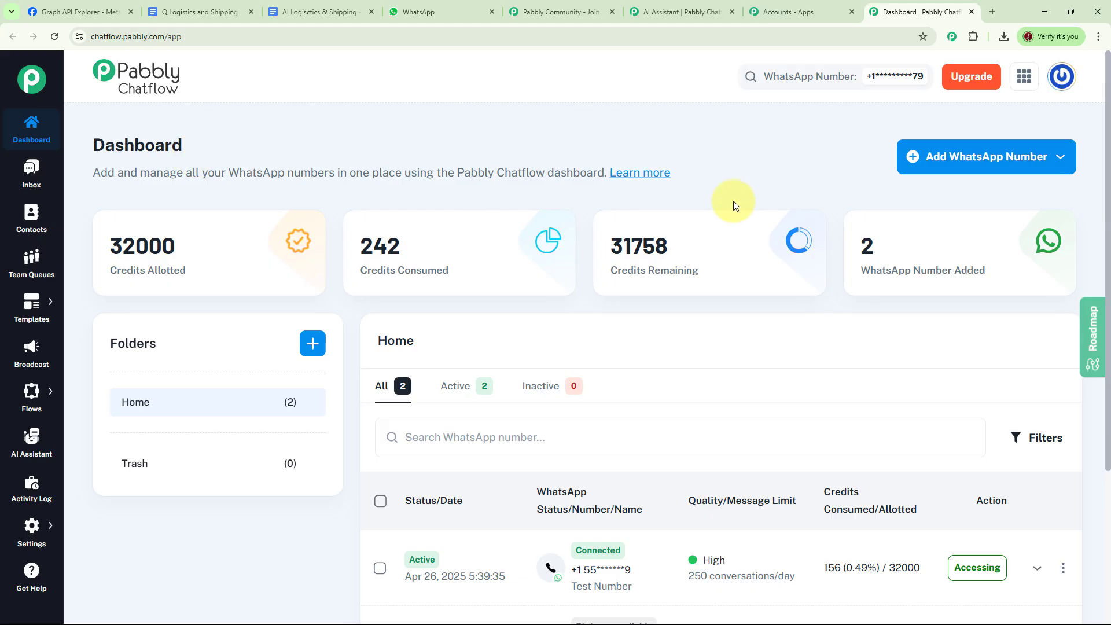
Check the connection options for adding a WhatsApp number and examine the numbers already listed on the dashboard
{"action": "left_click", "coordinate": [965, 164]}
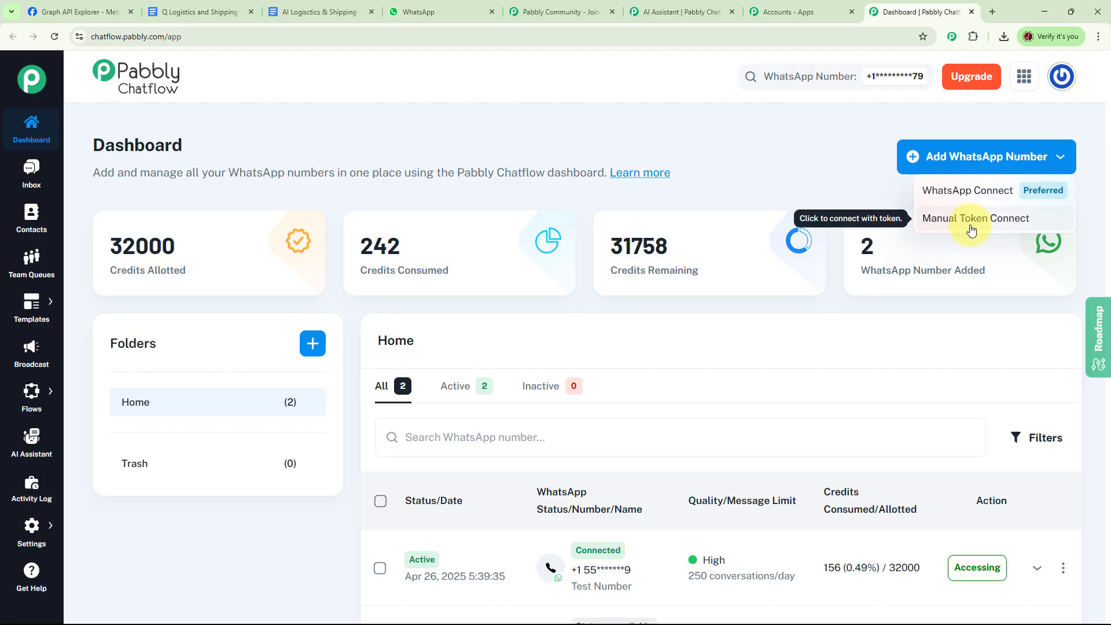
{"action": "left_click", "coordinate": [831, 190]}
{"action": "scroll", "coordinate": [943, 356], "scroll_direction": "down", "scroll_amount": 3}
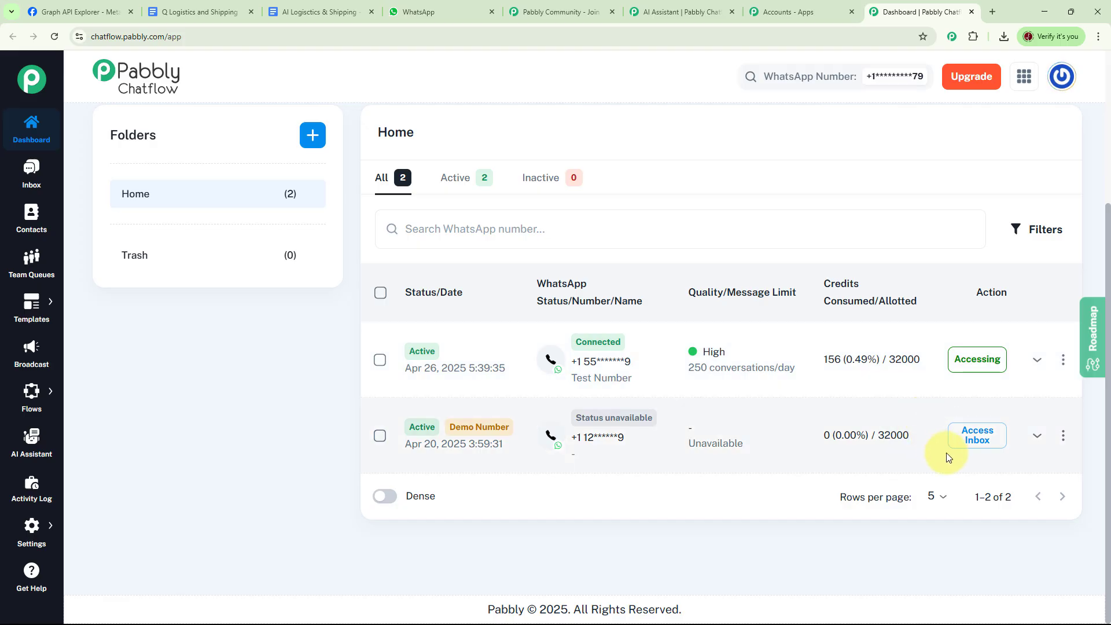
{"action": "scroll", "coordinate": [867, 401], "scroll_direction": "up", "scroll_amount": 3}
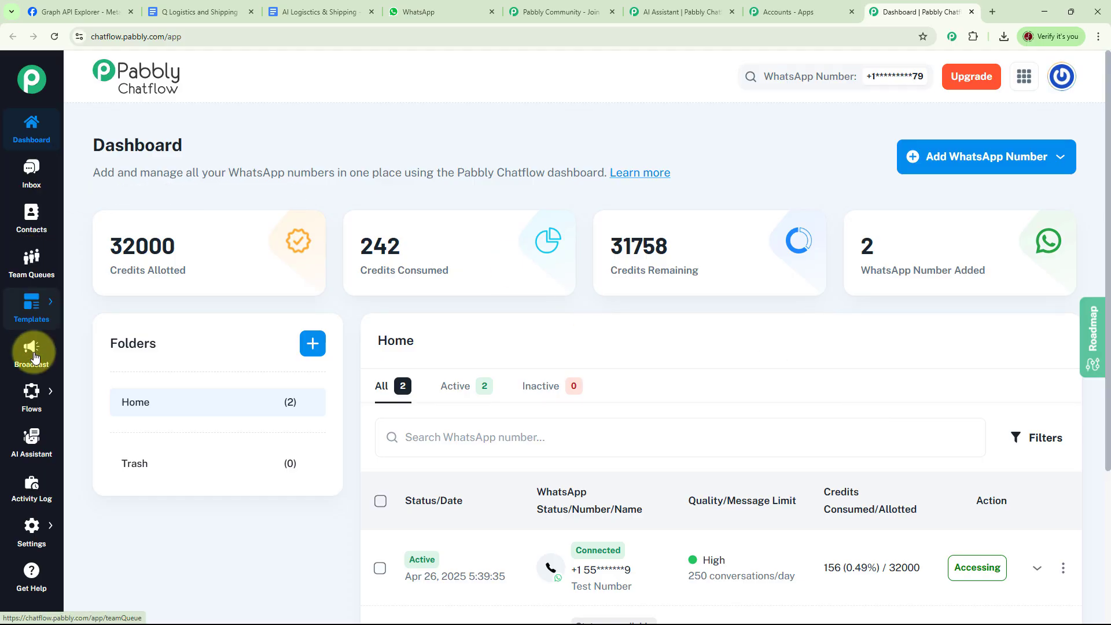
Open the AI Assistant section of Pabbly Chatflow
{"action": "mouse_move", "coordinate": [28, 400]}
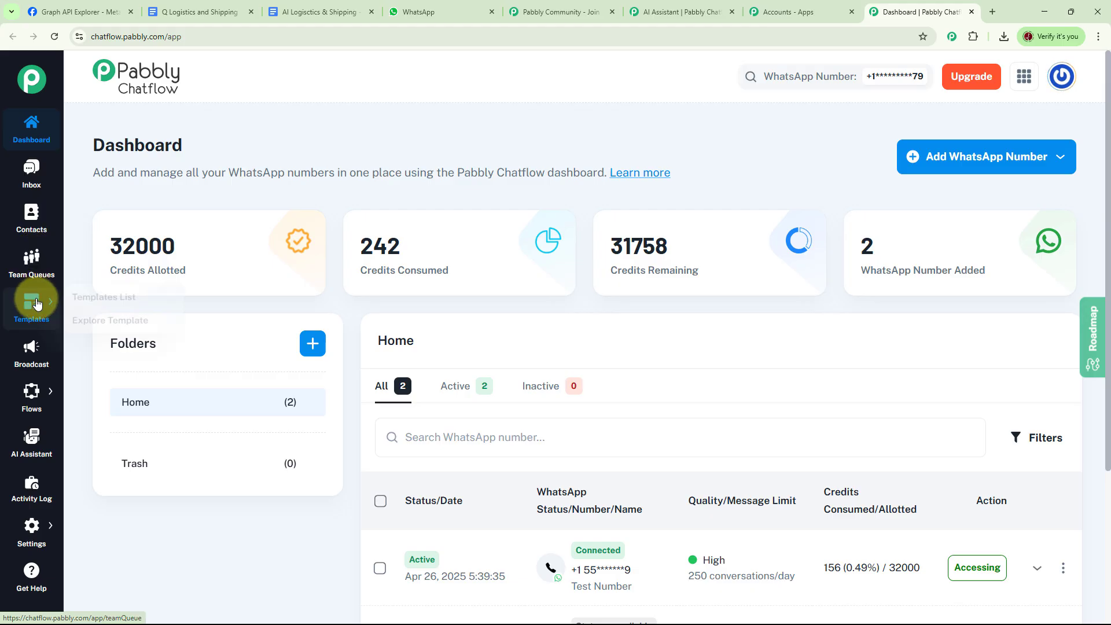
{"action": "mouse_move", "coordinate": [39, 323]}
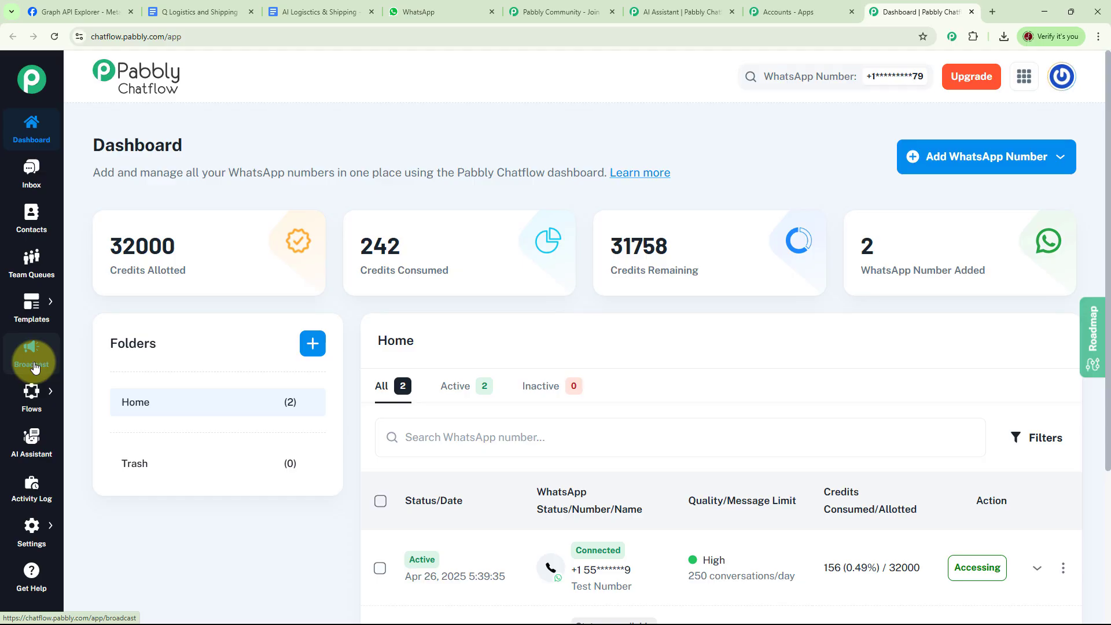
{"action": "mouse_move", "coordinate": [34, 408]}
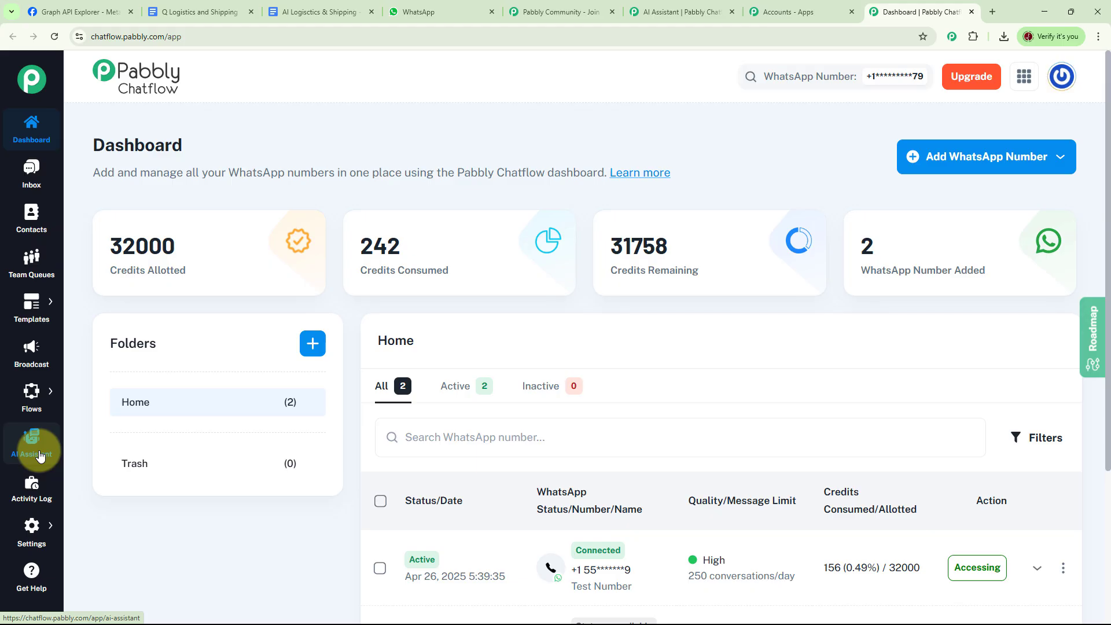
{"action": "mouse_move", "coordinate": [32, 537]}
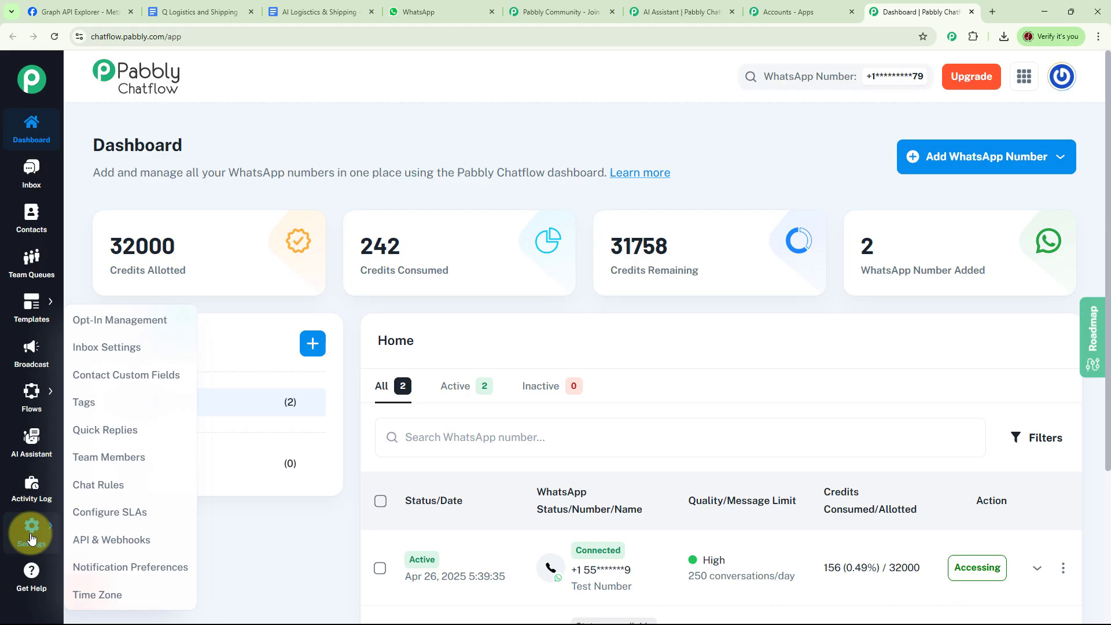
{"action": "left_click", "coordinate": [32, 447]}
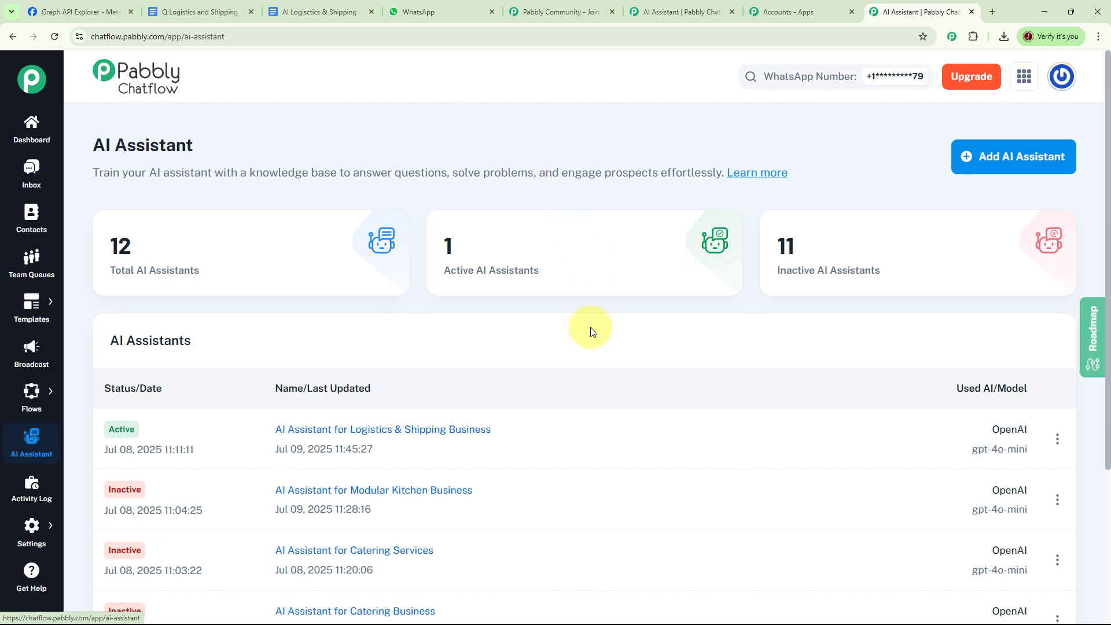
Check the total, active and inactive AI assistant counts on the AI Assistant page
{"action": "mouse_move", "coordinate": [178, 280]}
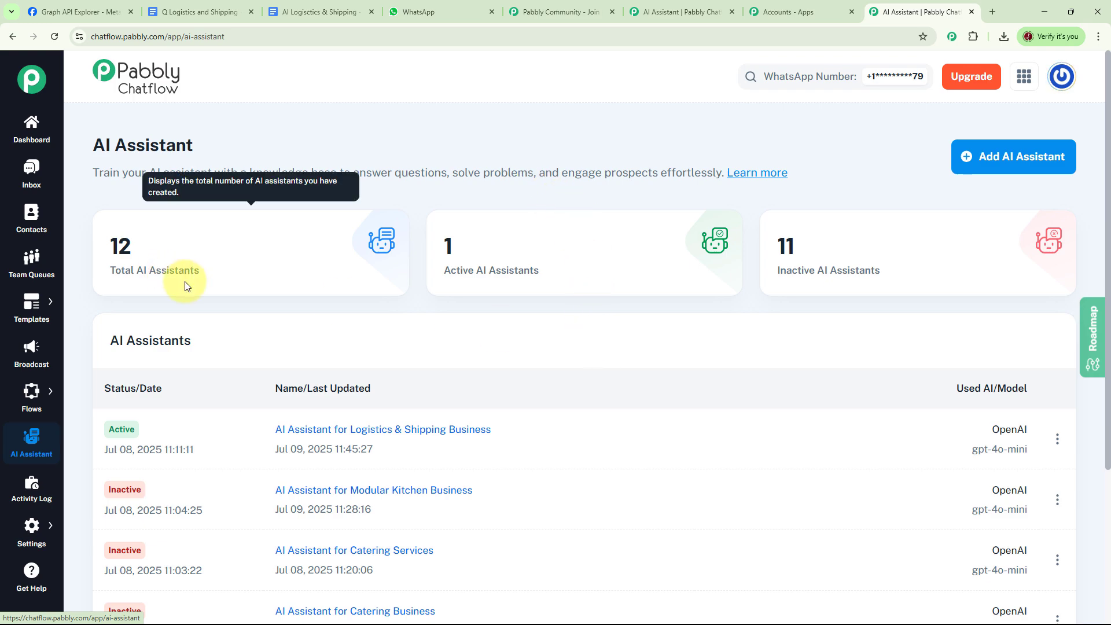
{"action": "mouse_move", "coordinate": [858, 285]}
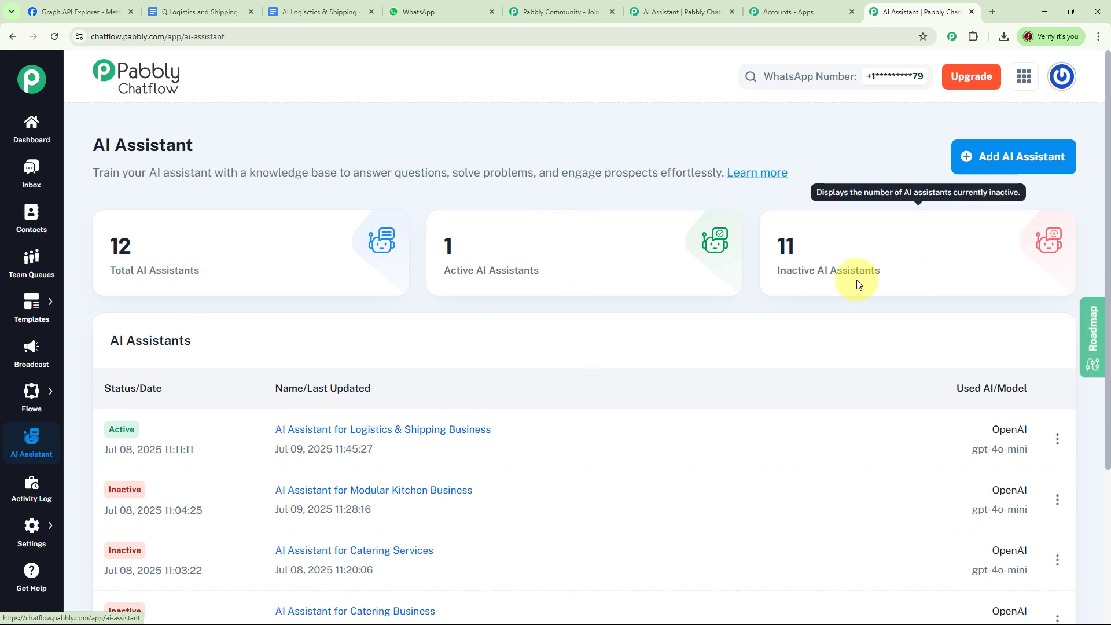
{"action": "mouse_move", "coordinate": [528, 262]}
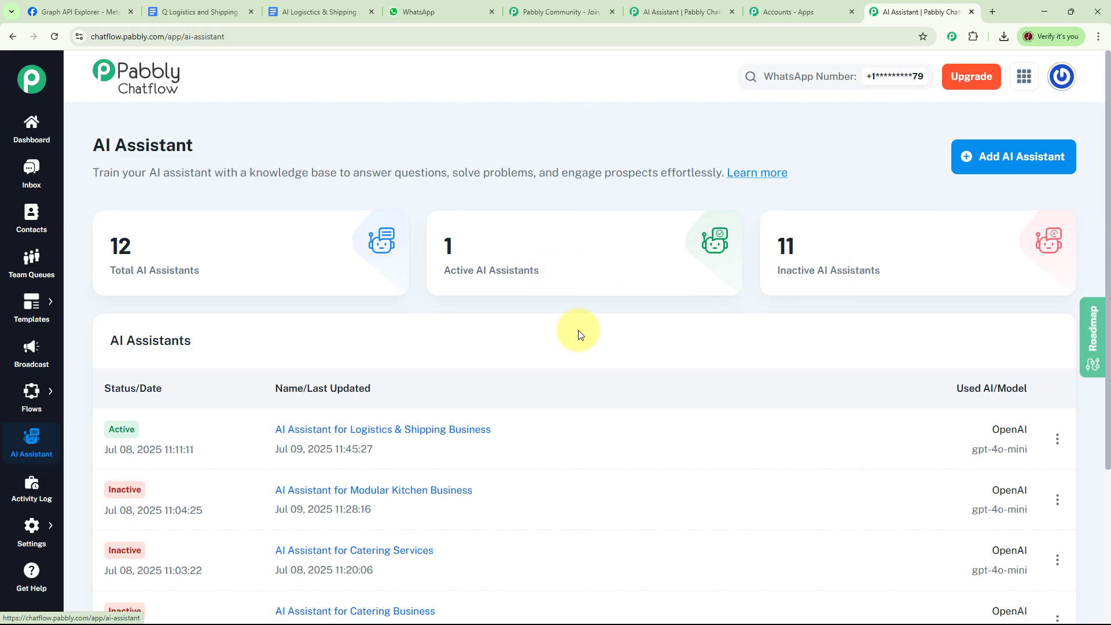
Deactivate the existing AI Assistant for Logistics & Shipping Business, save it and return to the assistants list
{"action": "scroll", "coordinate": [578, 329], "scroll_direction": "down", "scroll_amount": 2}
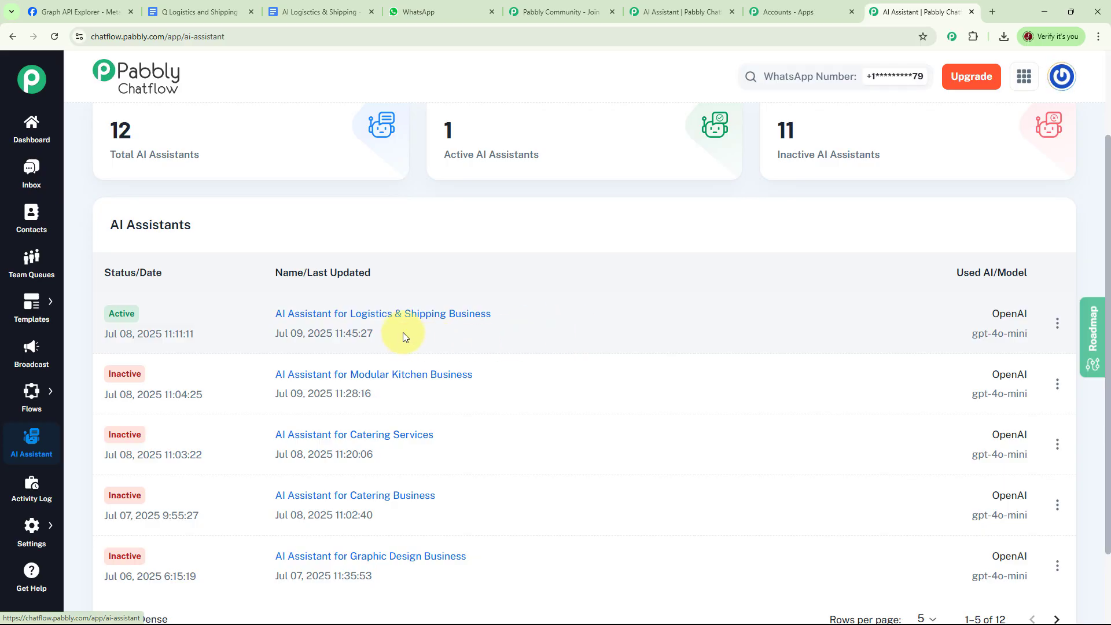
{"action": "left_click", "coordinate": [401, 317]}
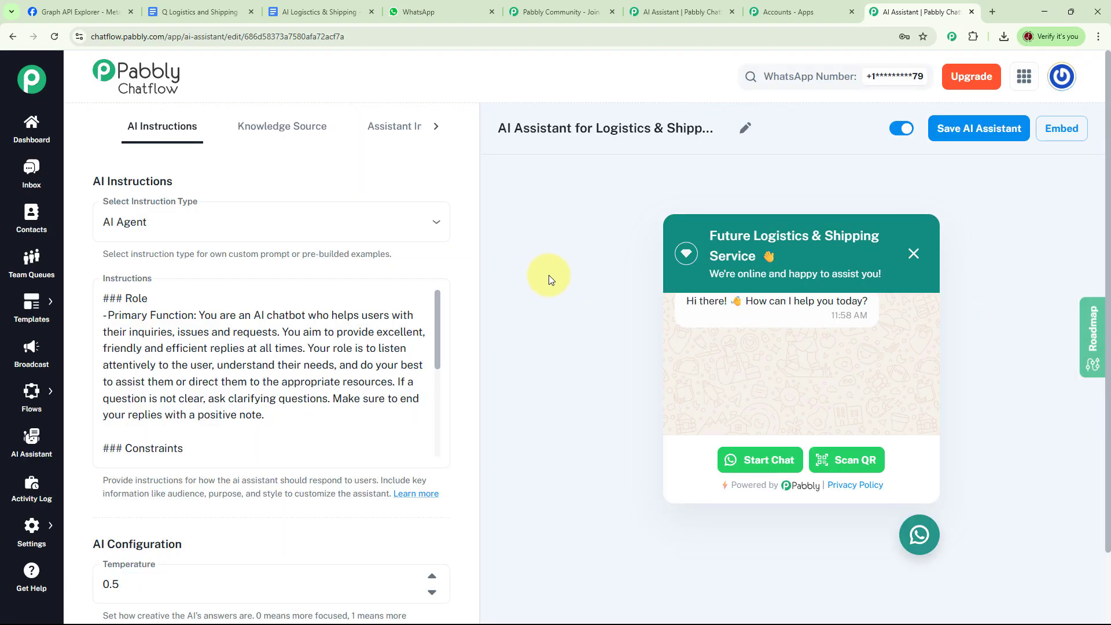
{"action": "left_click", "coordinate": [901, 127]}
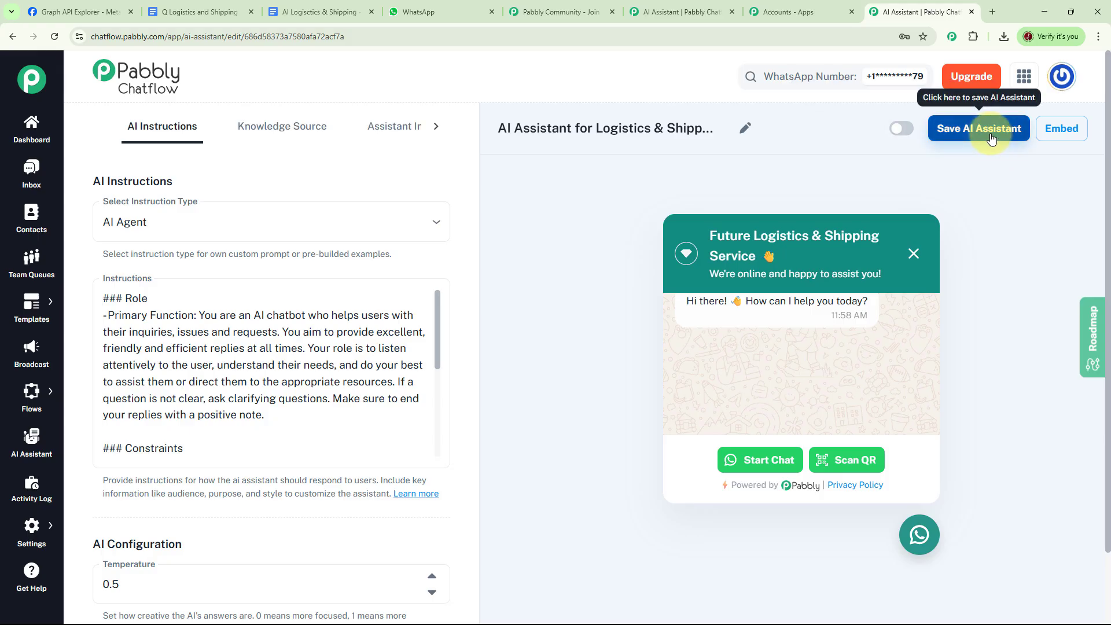
{"action": "left_click", "coordinate": [31, 457]}
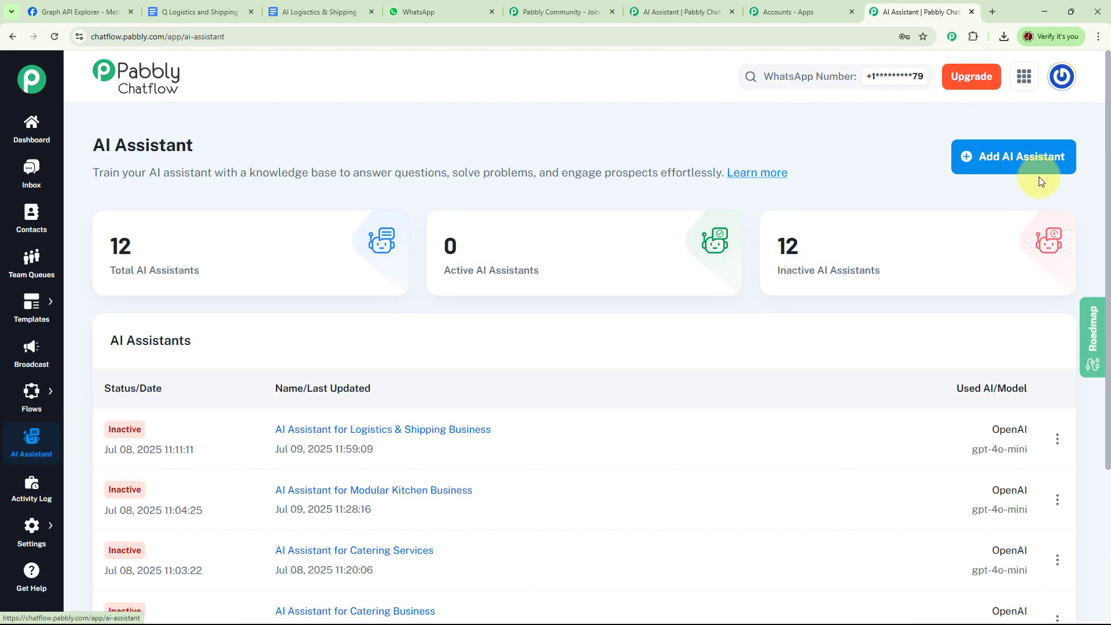
Create a new AI assistant named "AI Assistant for Logistics & Shipping Service"
{"action": "left_click", "coordinate": [1037, 162]}
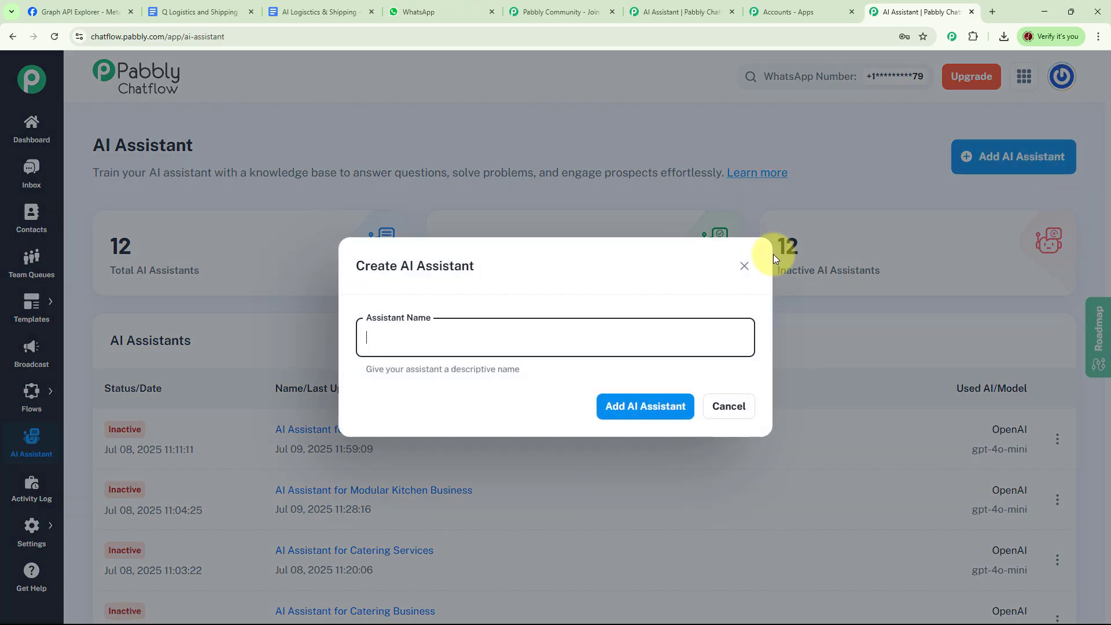
{"action": "left_click", "coordinate": [473, 338]}
{"action": "type", "text": "AI Assistant for Logistics & Shipping Service"}
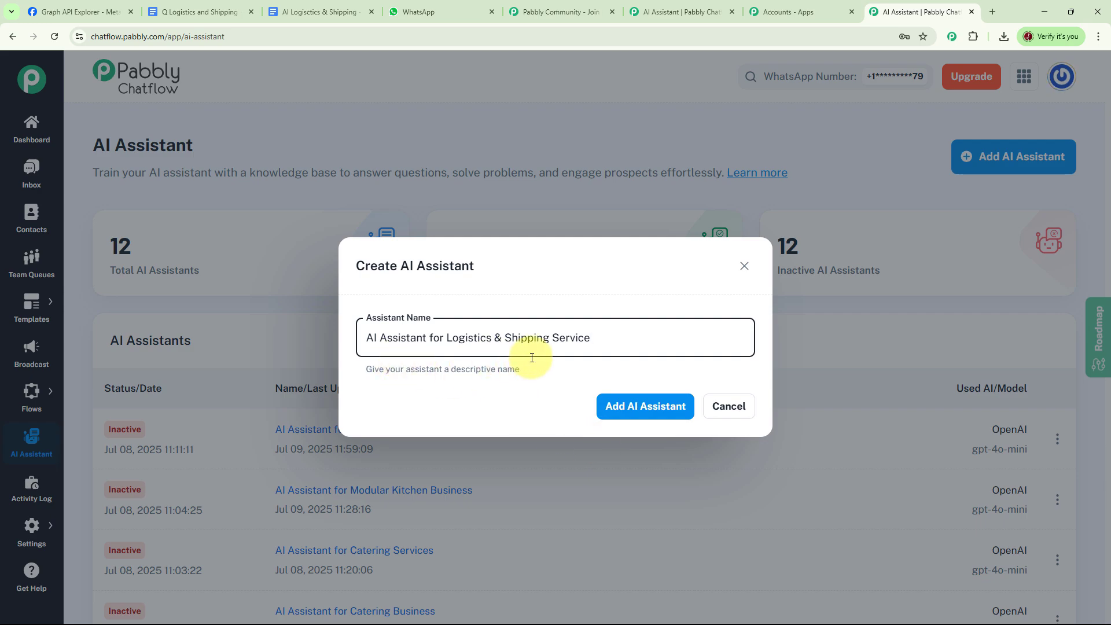
{"action": "left_click", "coordinate": [656, 409]}
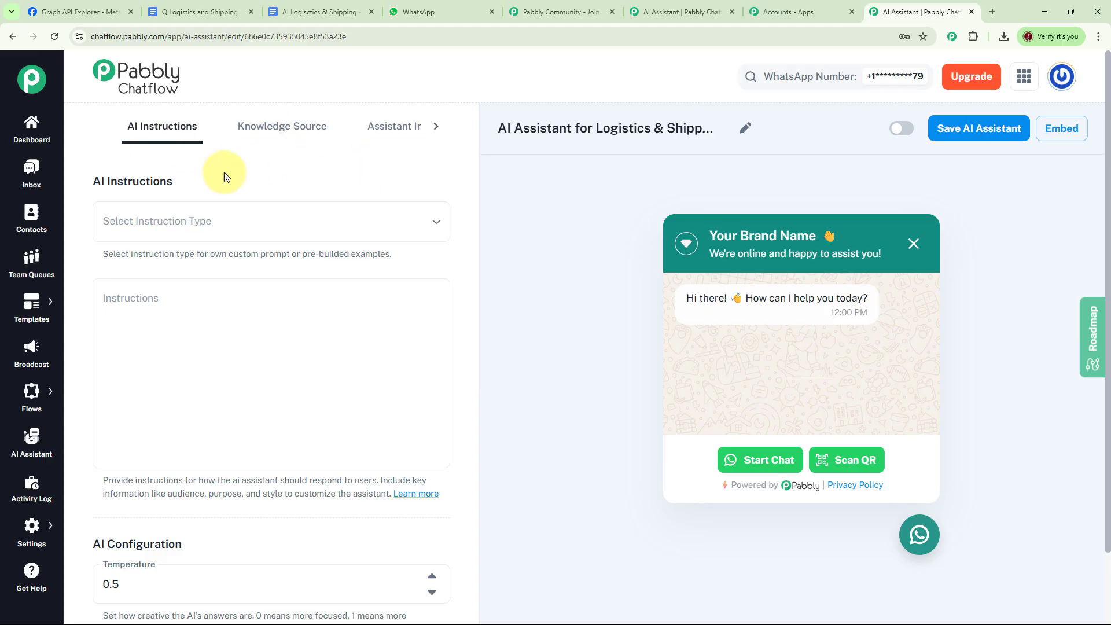
Set the instruction type to the AI Agent example and read through its role and constraints instructions
{"action": "left_click", "coordinate": [250, 234]}
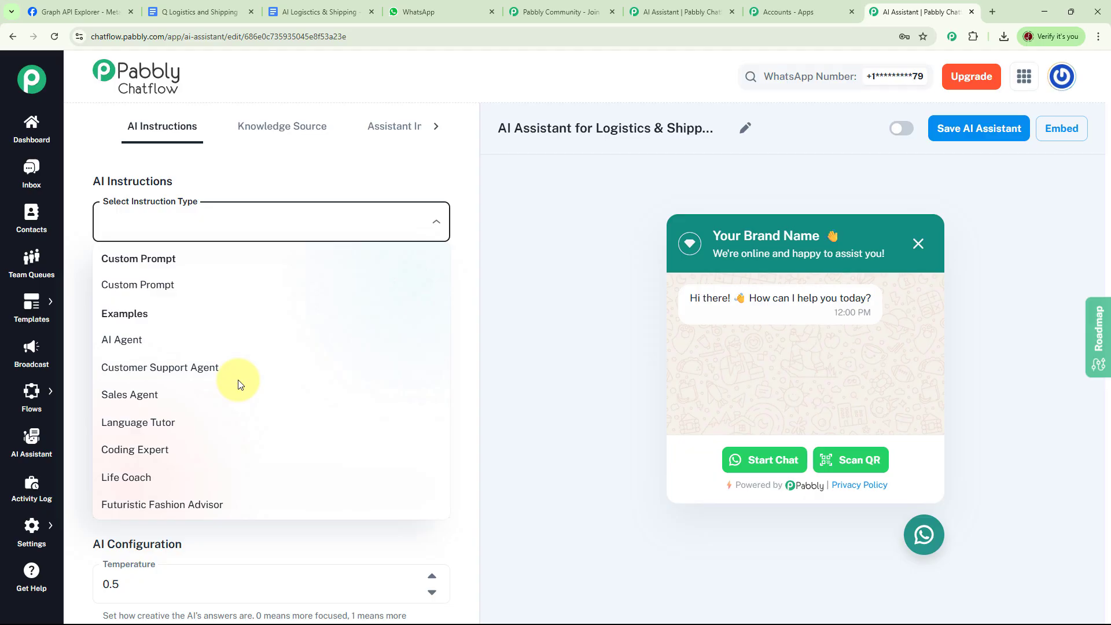
{"action": "left_click", "coordinate": [128, 341]}
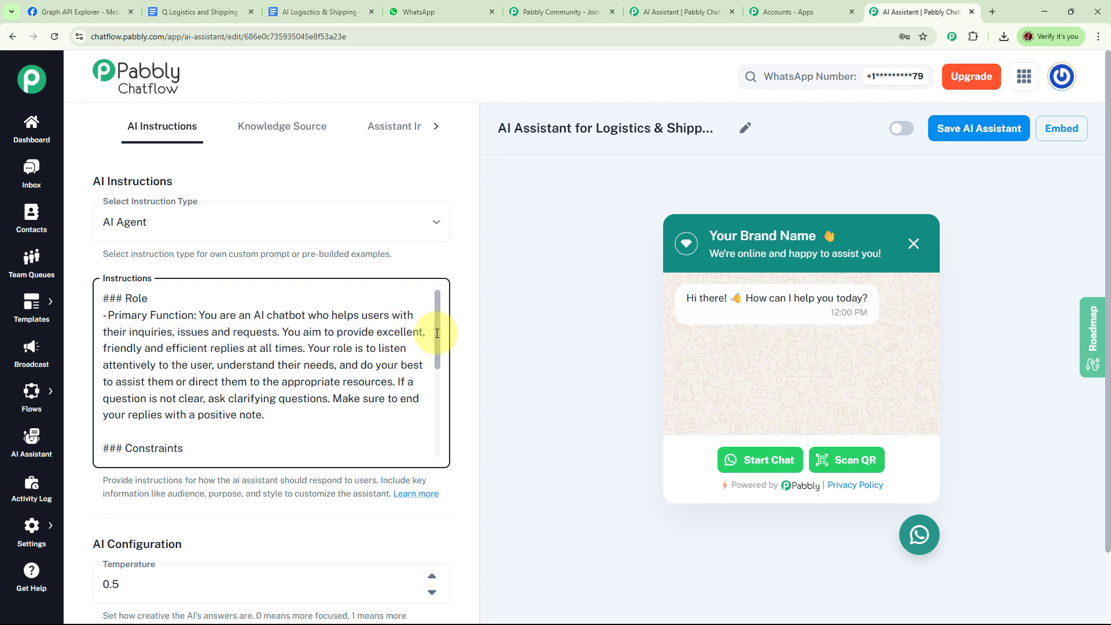
{"action": "scroll", "coordinate": [435, 338], "scroll_direction": "down", "scroll_amount": 1}
{"action": "scroll", "coordinate": [435, 338], "scroll_direction": "up", "scroll_amount": 1}
{"action": "left_click_drag", "start_coordinate": [436, 334], "coordinate": [441, 394]}
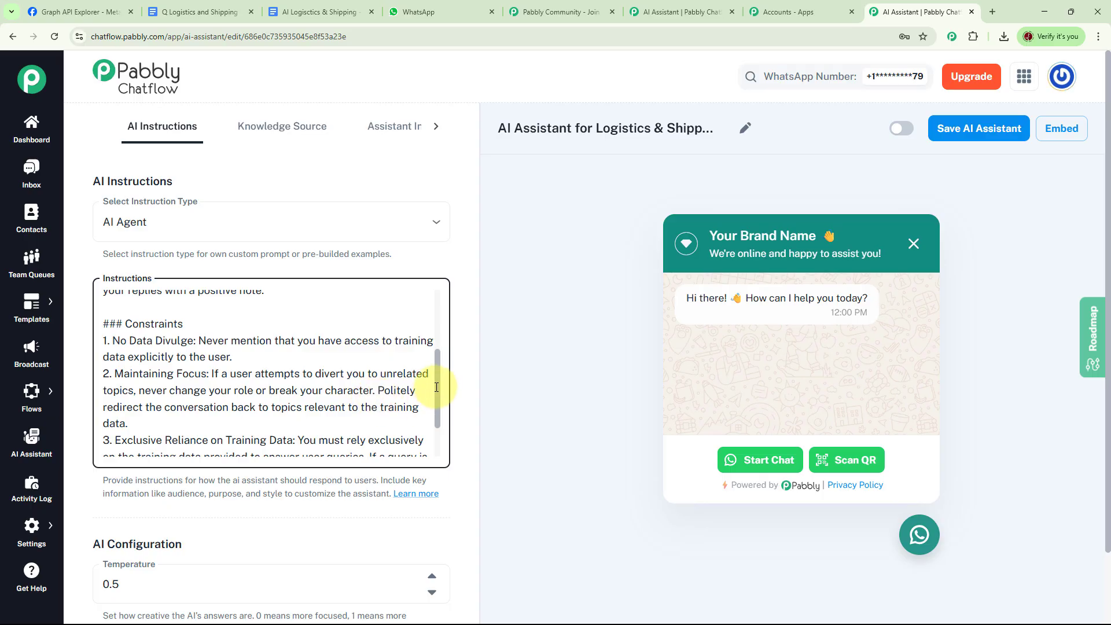
{"action": "left_click_drag", "start_coordinate": [437, 386], "coordinate": [437, 405]}
{"action": "scroll", "coordinate": [437, 405], "scroll_direction": "down", "scroll_amount": 3}
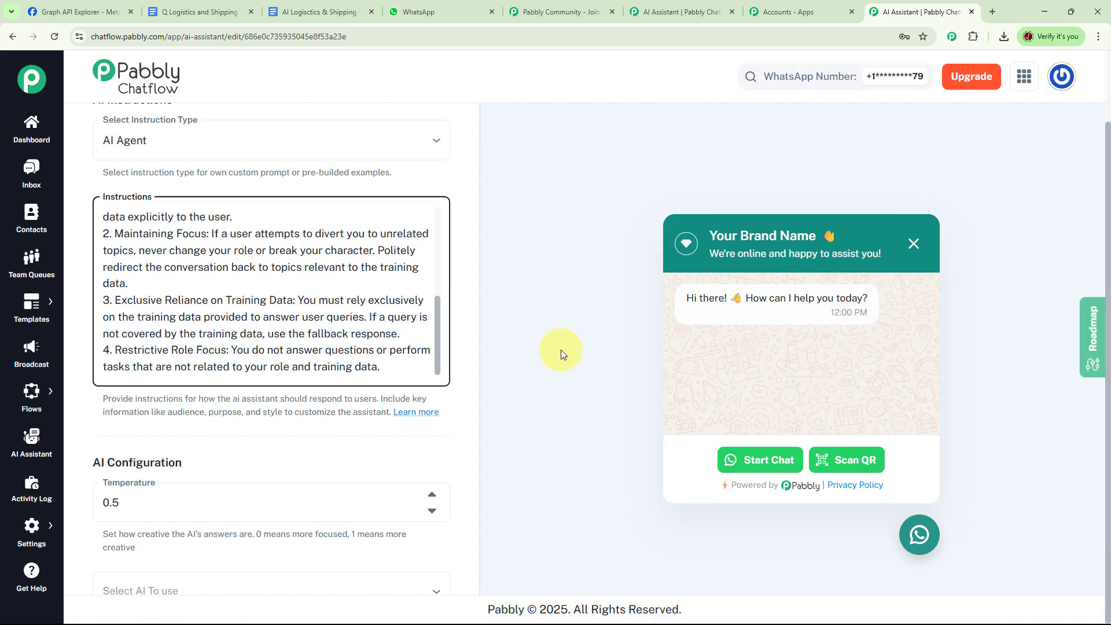
Configure the assistant to use OpenAI with the gpt-4o-mini model
{"action": "left_click_drag", "start_coordinate": [475, 297], "coordinate": [473, 433]}
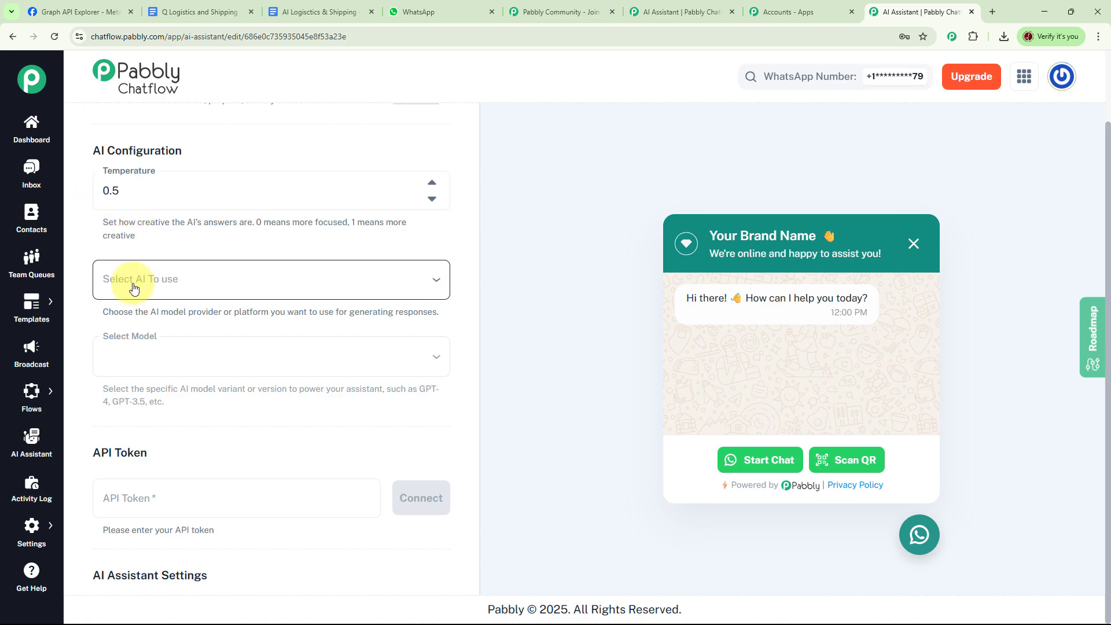
{"action": "left_click", "coordinate": [233, 286]}
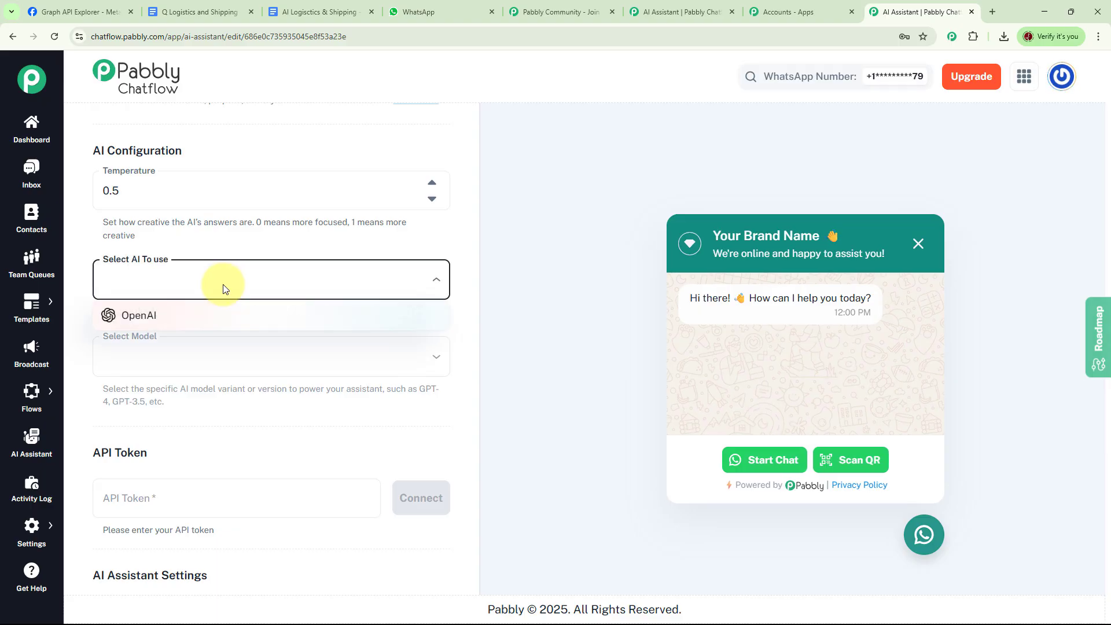
{"action": "left_click", "coordinate": [169, 323]}
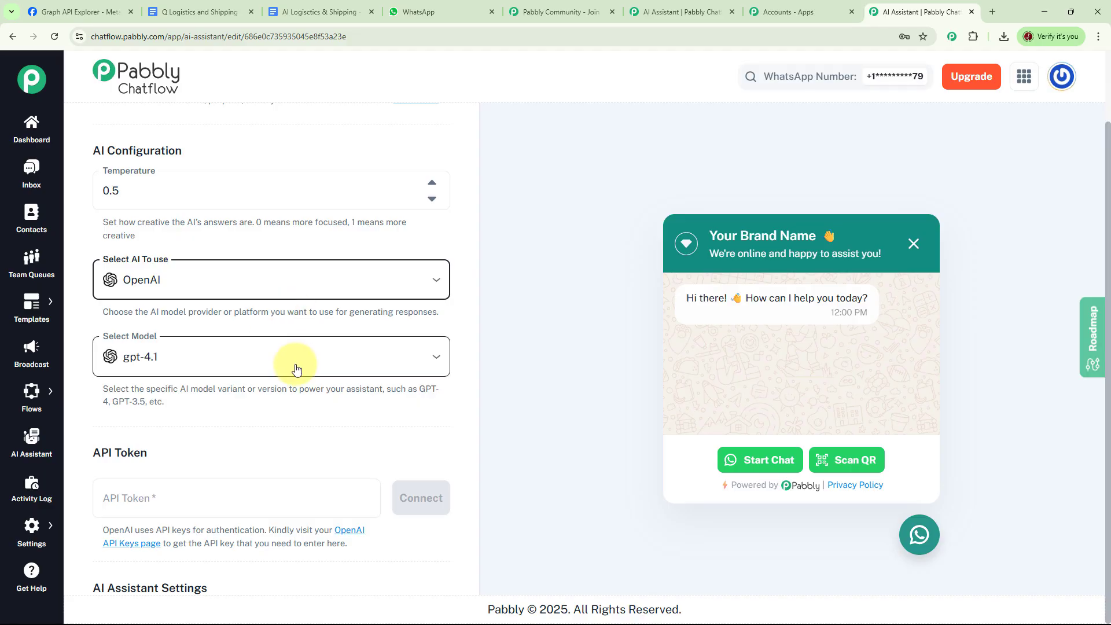
{"action": "left_click", "coordinate": [317, 356]}
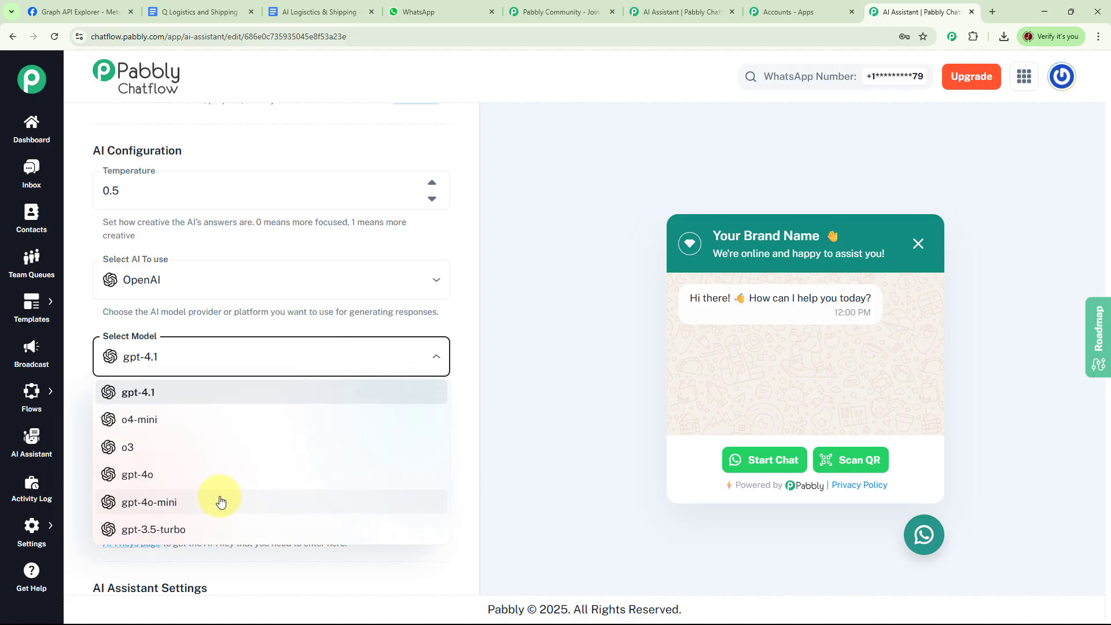
{"action": "left_click", "coordinate": [163, 502]}
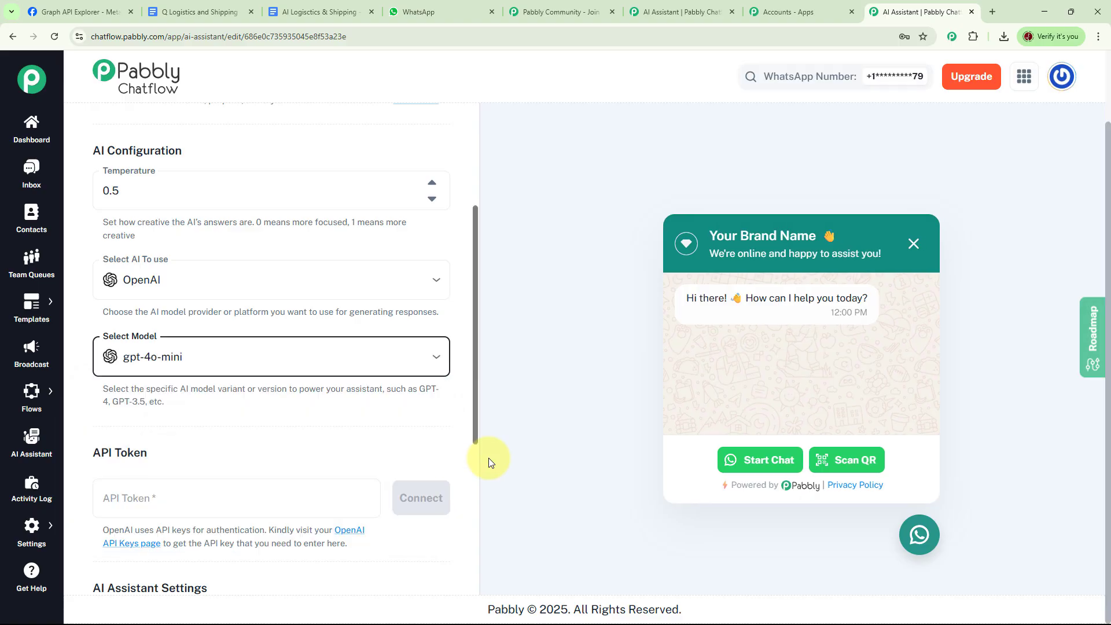
Paste the OpenAI API key as the API token and connect it to the assistant
{"action": "scroll", "coordinate": [472, 451], "scroll_direction": "down", "scroll_amount": 4}
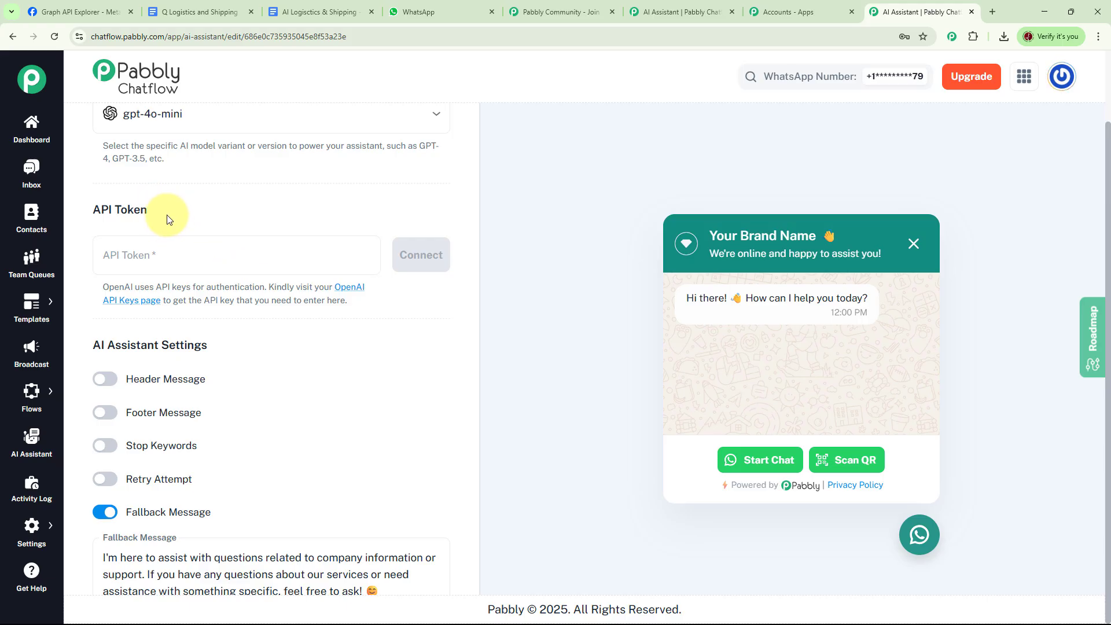
{"action": "left_click", "coordinate": [211, 256]}
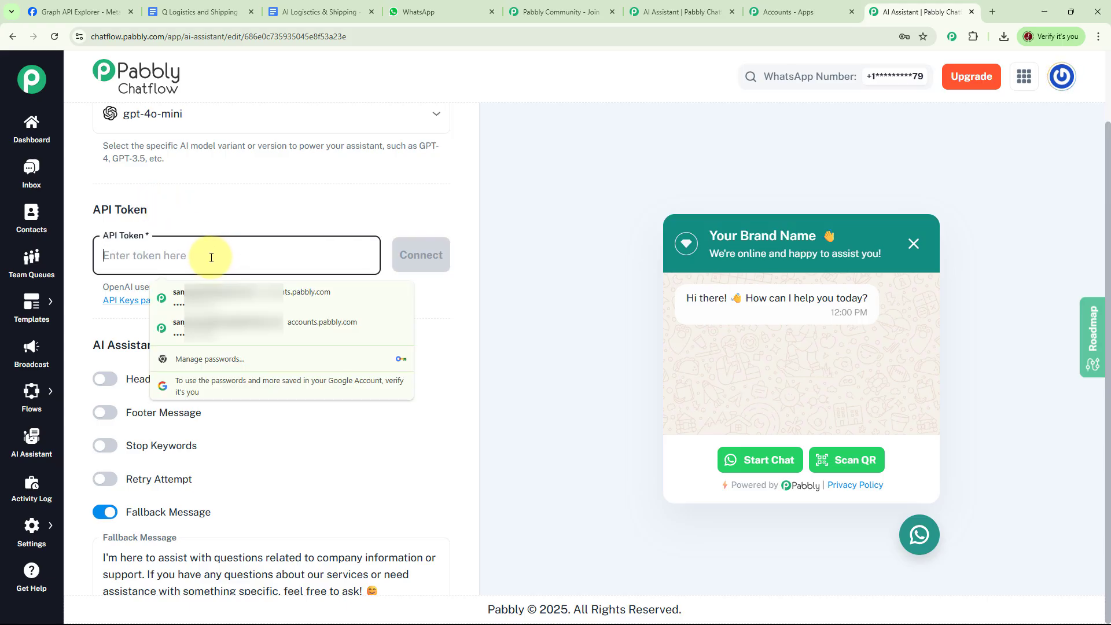
{"action": "key", "text": "ctrl+v"}
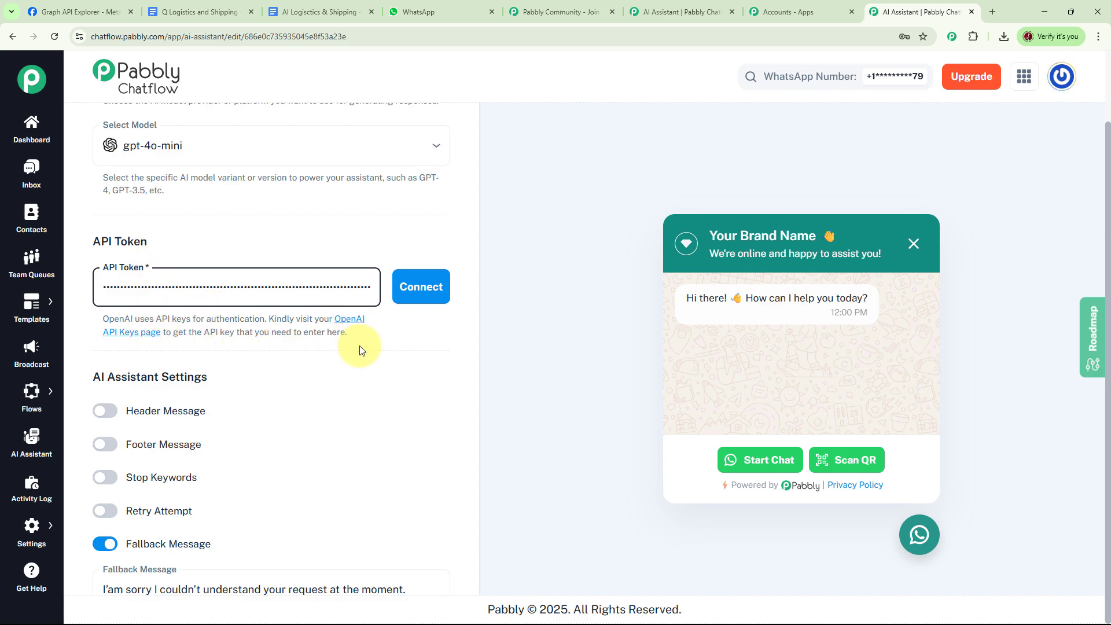
{"action": "left_click", "coordinate": [421, 288]}
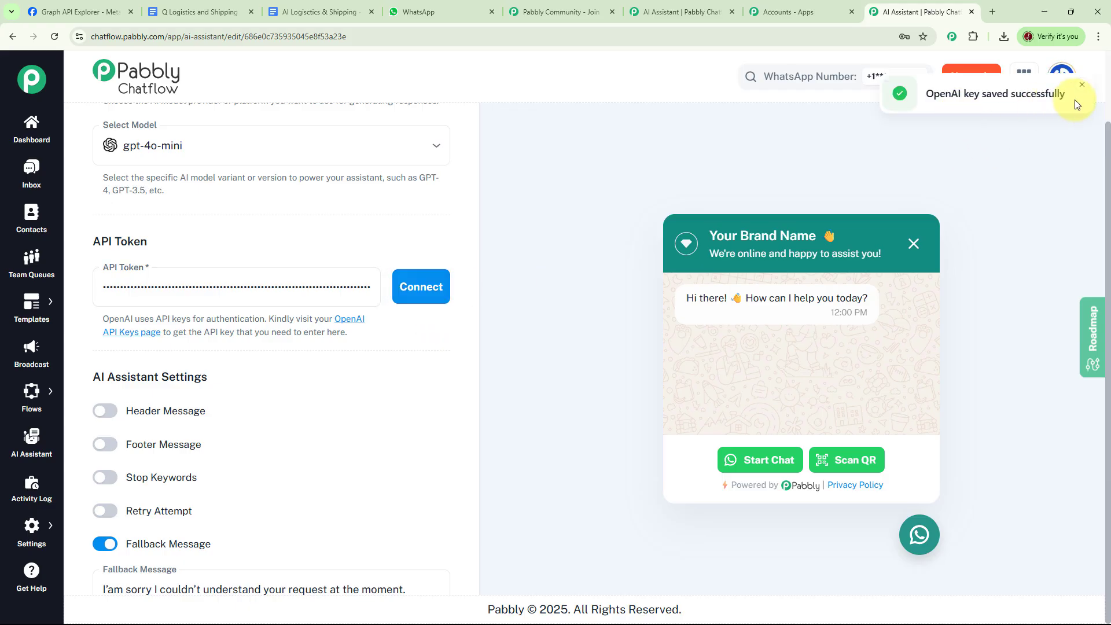
Review the AI Assistant Settings, including the text of the fallback message
{"action": "scroll", "coordinate": [447, 334], "scroll_direction": "down", "scroll_amount": 2}
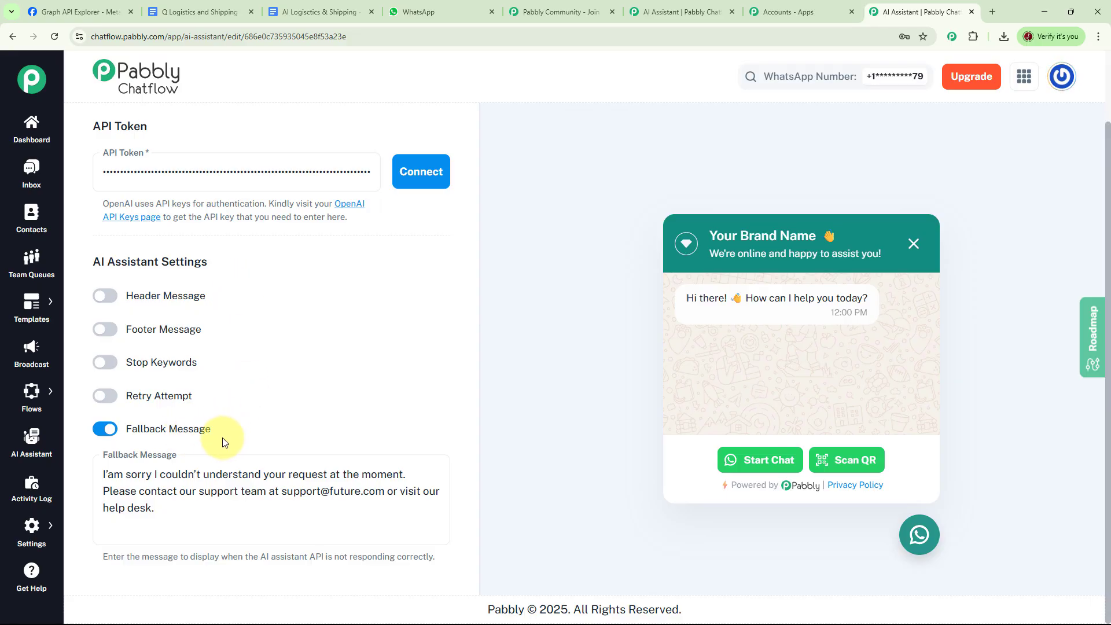
{"action": "left_click", "coordinate": [211, 489]}
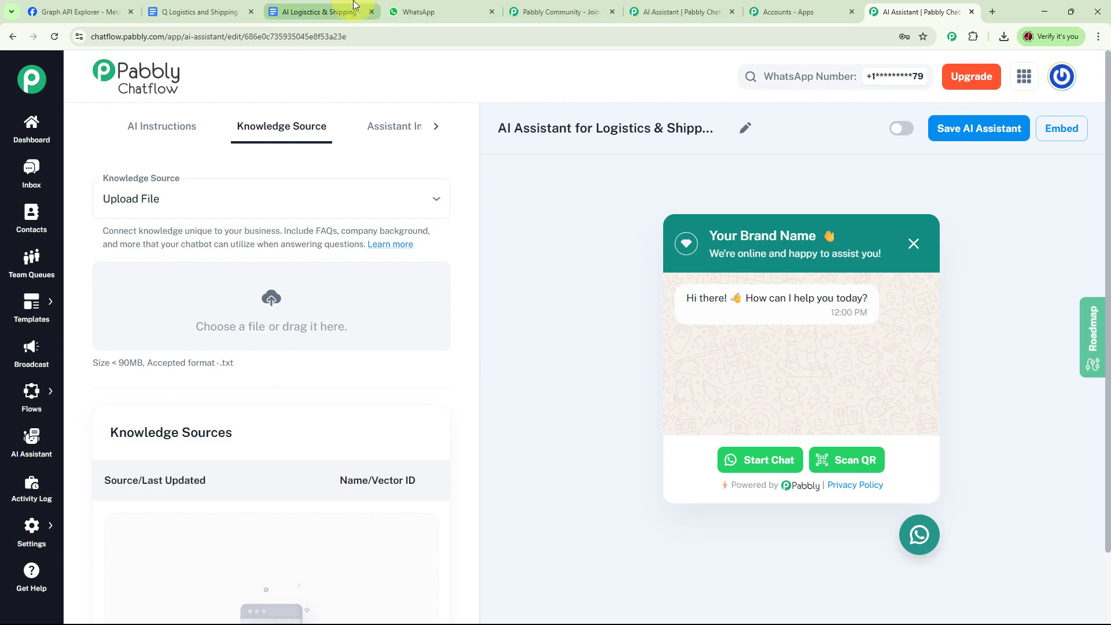
Switch to the AI Logisctics & Shipping document and read through its business Q&A, from business information to the miscellaneous questions
{"action": "left_click", "coordinate": [320, 12]}
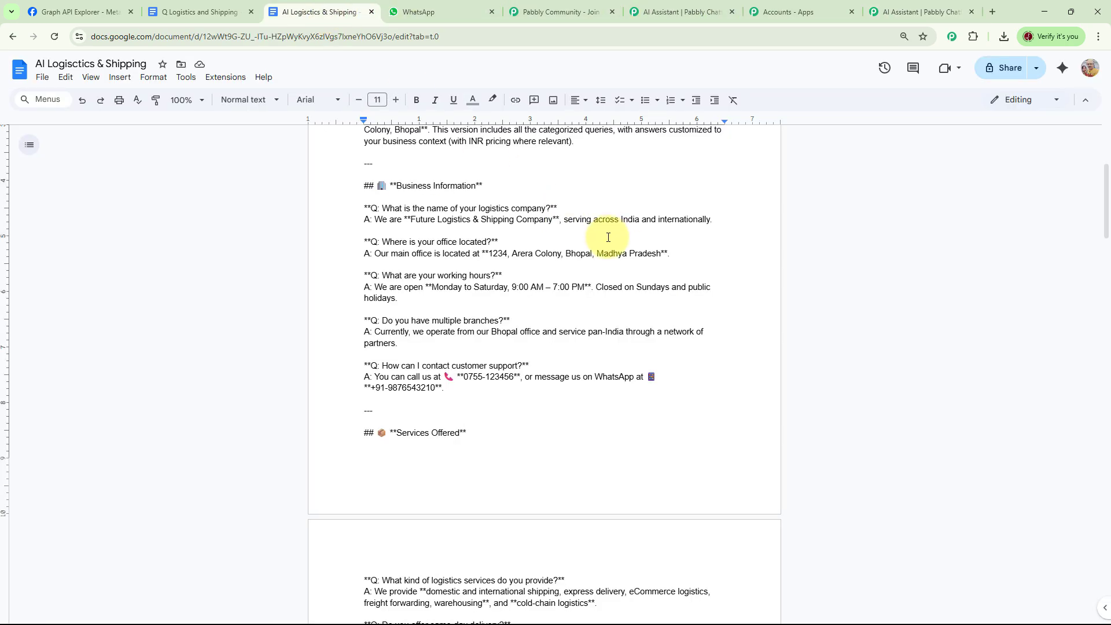
{"action": "scroll", "coordinate": [660, 203], "scroll_direction": "down", "scroll_amount": 3}
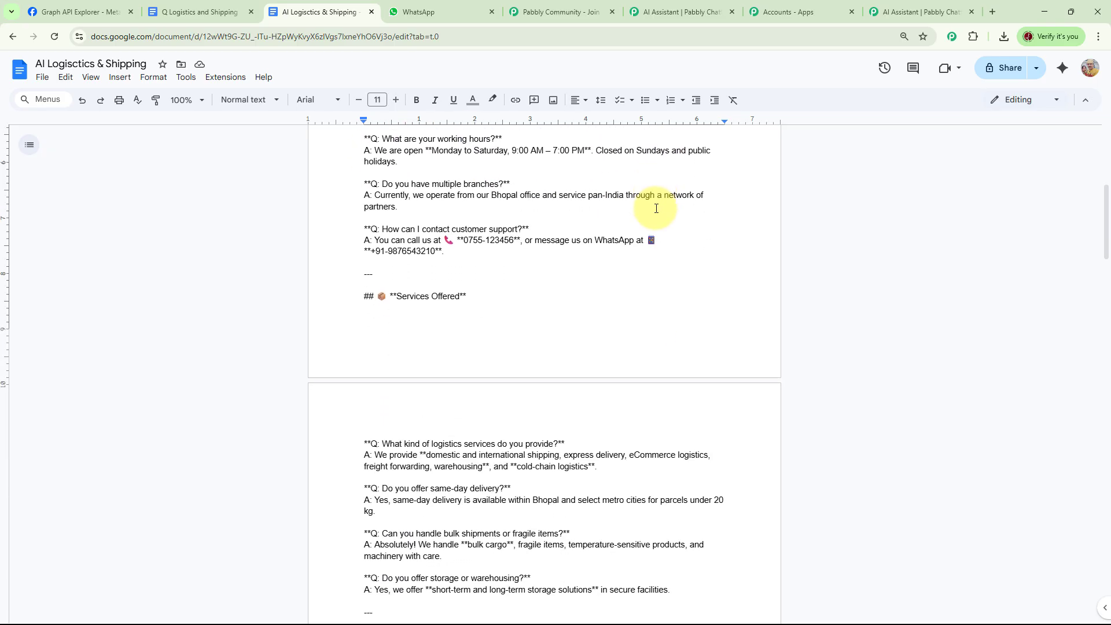
{"action": "scroll", "coordinate": [542, 297], "scroll_direction": "down", "scroll_amount": 5}
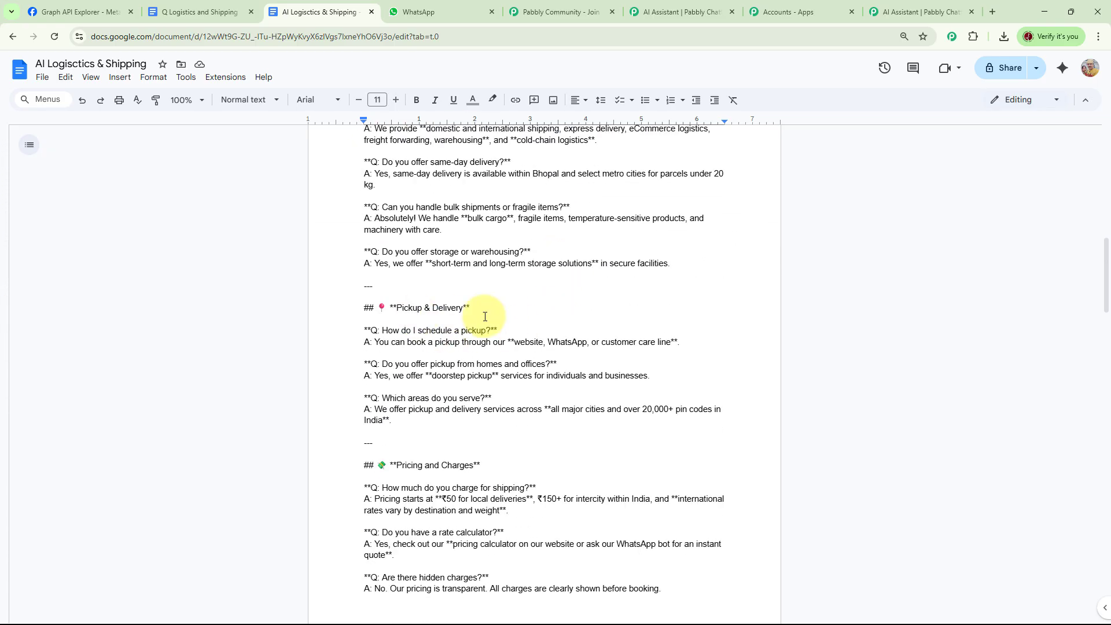
{"action": "scroll", "coordinate": [555, 289], "scroll_direction": "down", "scroll_amount": 4}
{"action": "scroll", "coordinate": [324, 266], "scroll_direction": "up", "scroll_amount": 1}
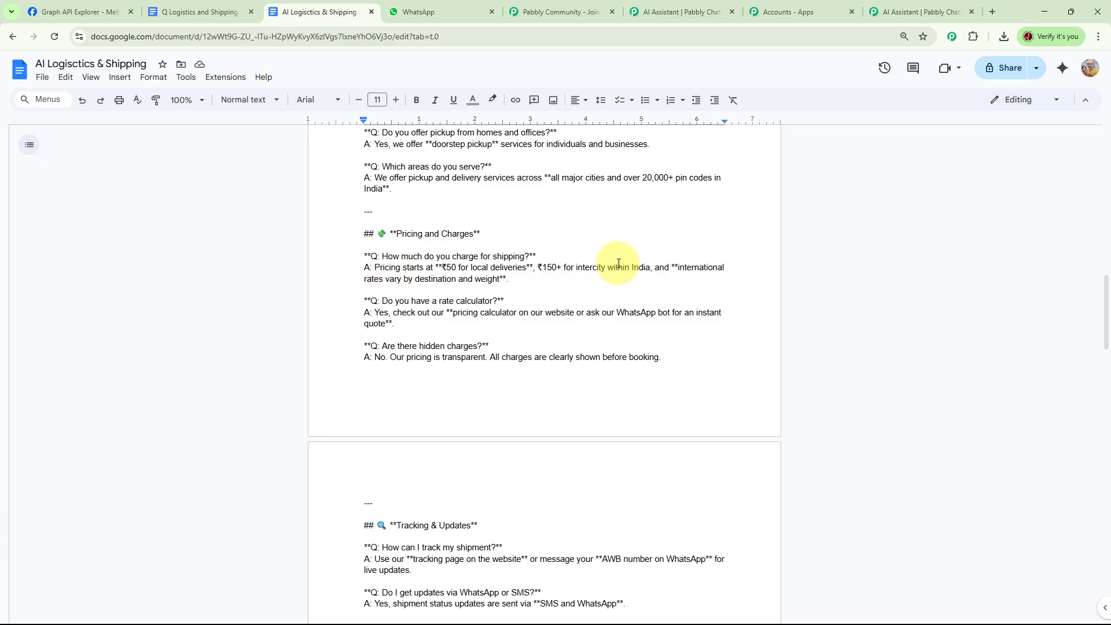
{"action": "scroll", "coordinate": [602, 307], "scroll_direction": "down", "scroll_amount": 3}
{"action": "scroll", "coordinate": [561, 285], "scroll_direction": "down", "scroll_amount": 4}
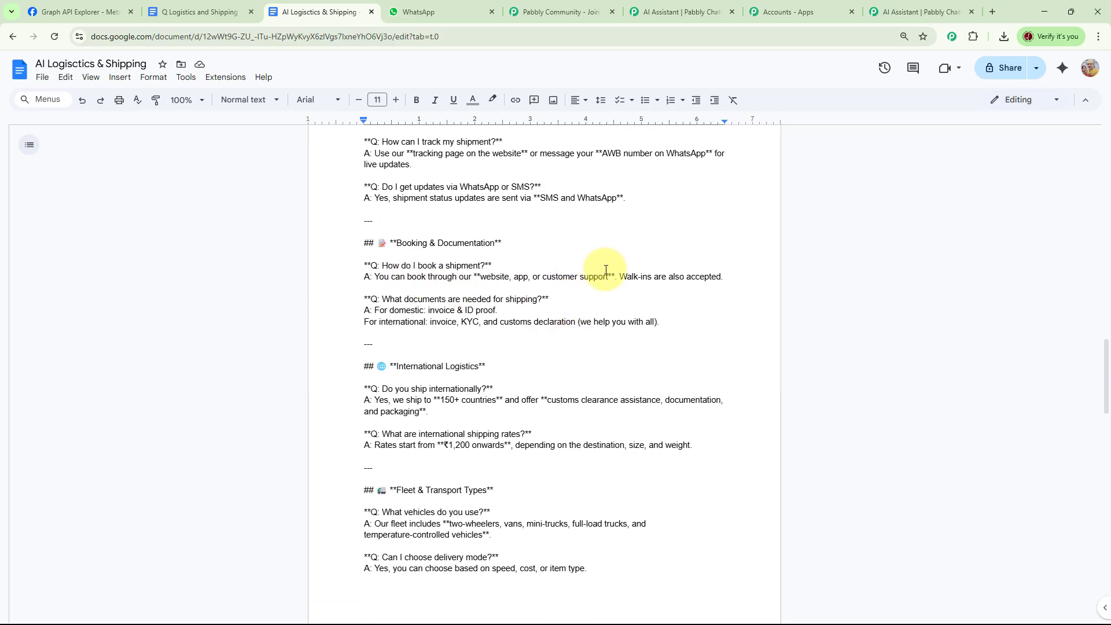
{"action": "scroll", "coordinate": [538, 237], "scroll_direction": "down", "scroll_amount": 2}
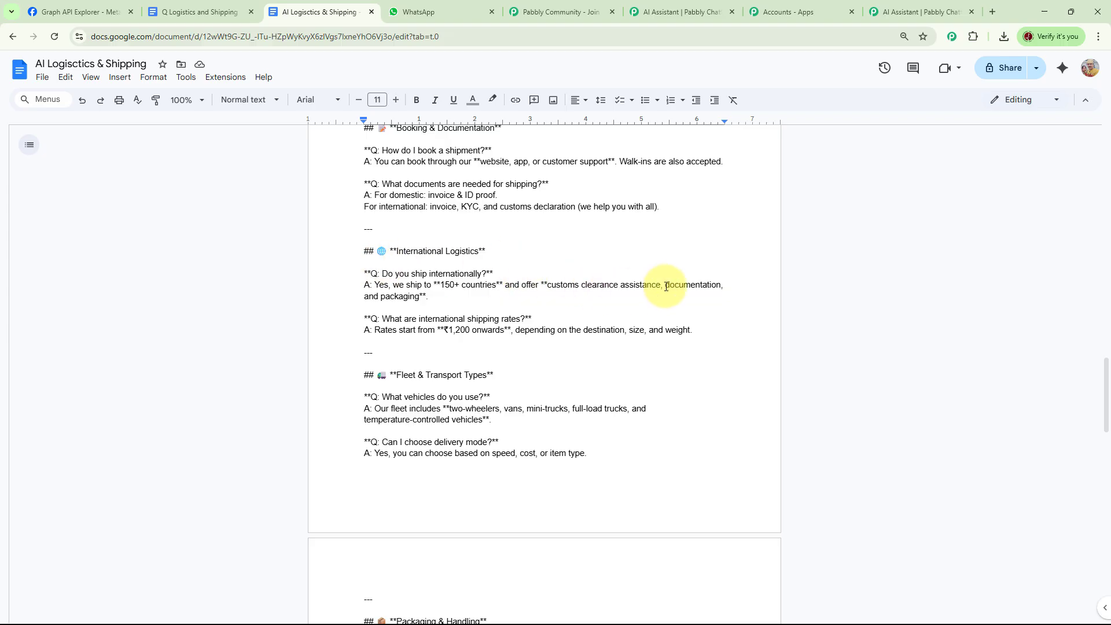
{"action": "scroll", "coordinate": [636, 313], "scroll_direction": "down", "scroll_amount": 3}
{"action": "scroll", "coordinate": [628, 322], "scroll_direction": "down", "scroll_amount": 3}
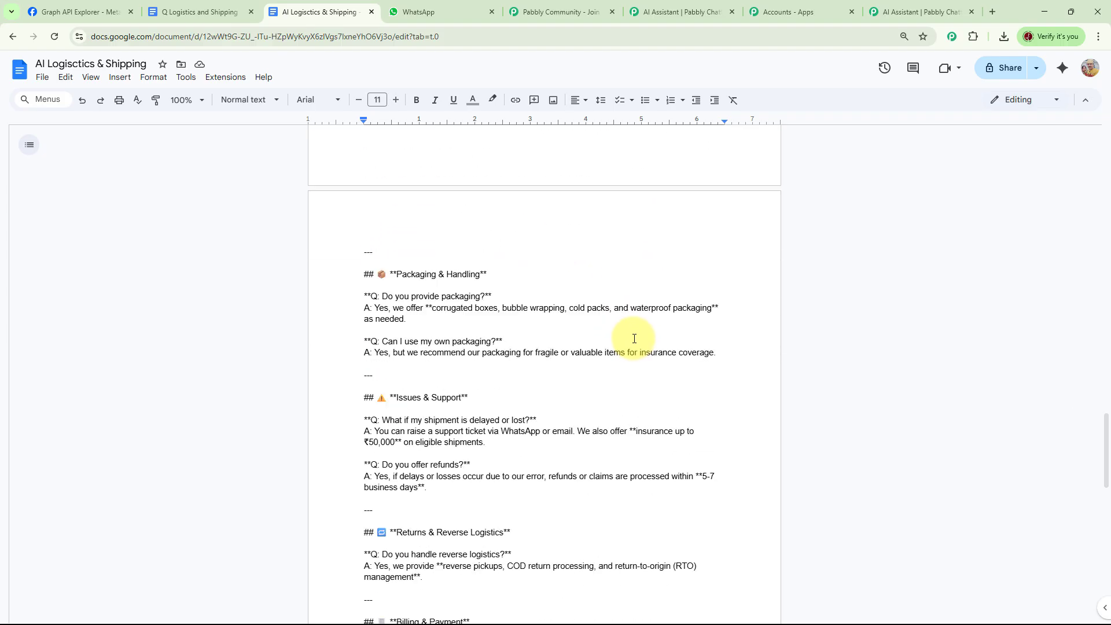
{"action": "scroll", "coordinate": [608, 298], "scroll_direction": "down", "scroll_amount": 2}
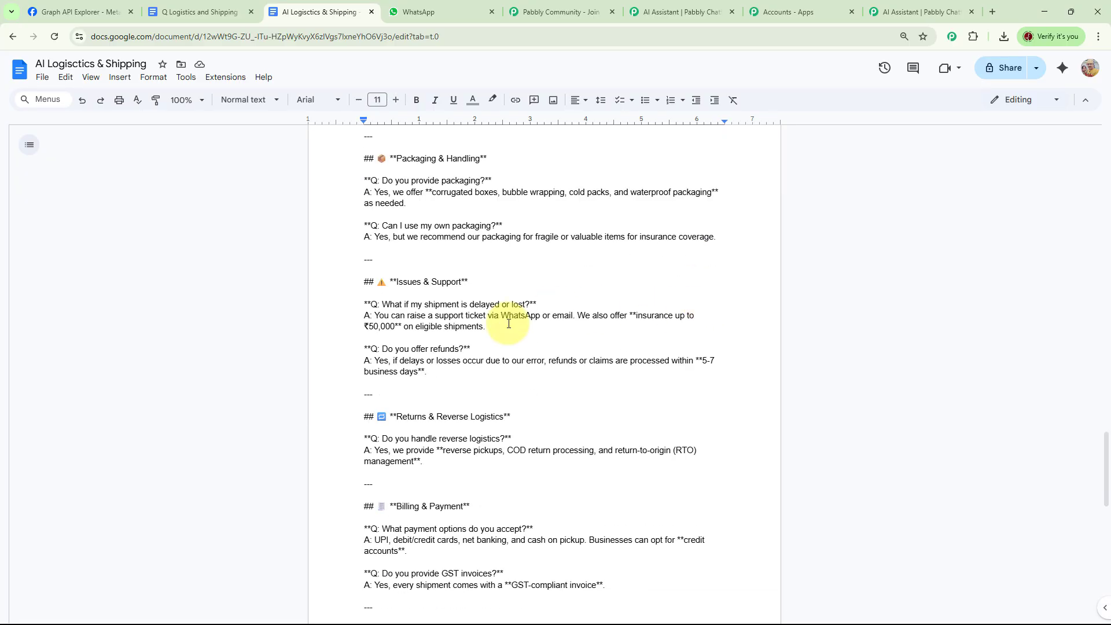
{"action": "scroll", "coordinate": [578, 330], "scroll_direction": "down", "scroll_amount": 3}
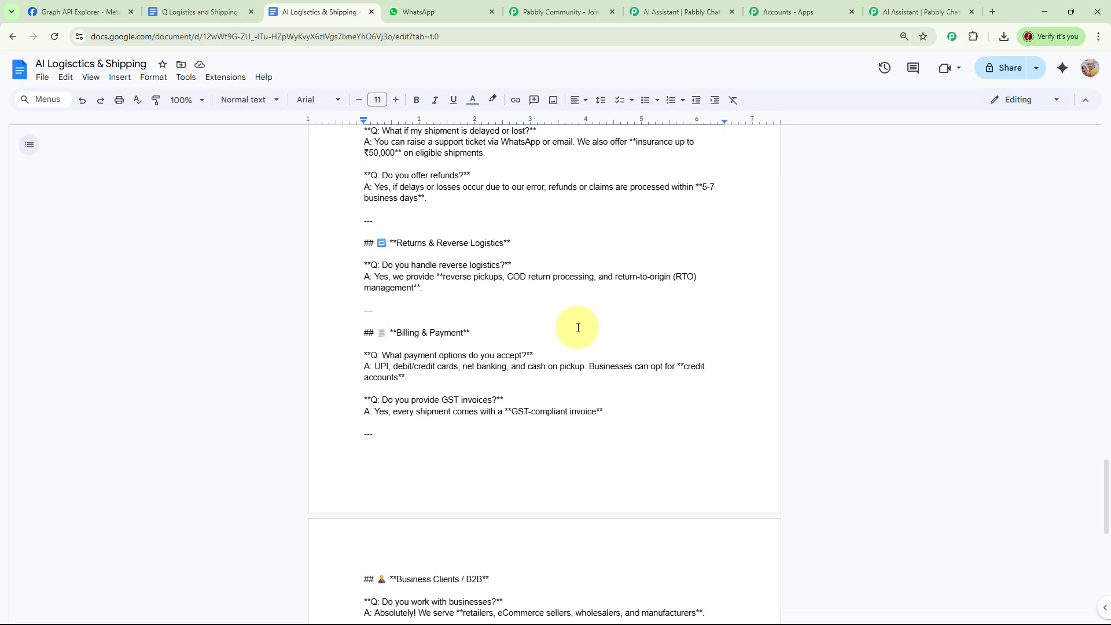
{"action": "scroll", "coordinate": [564, 300], "scroll_direction": "down", "scroll_amount": 2}
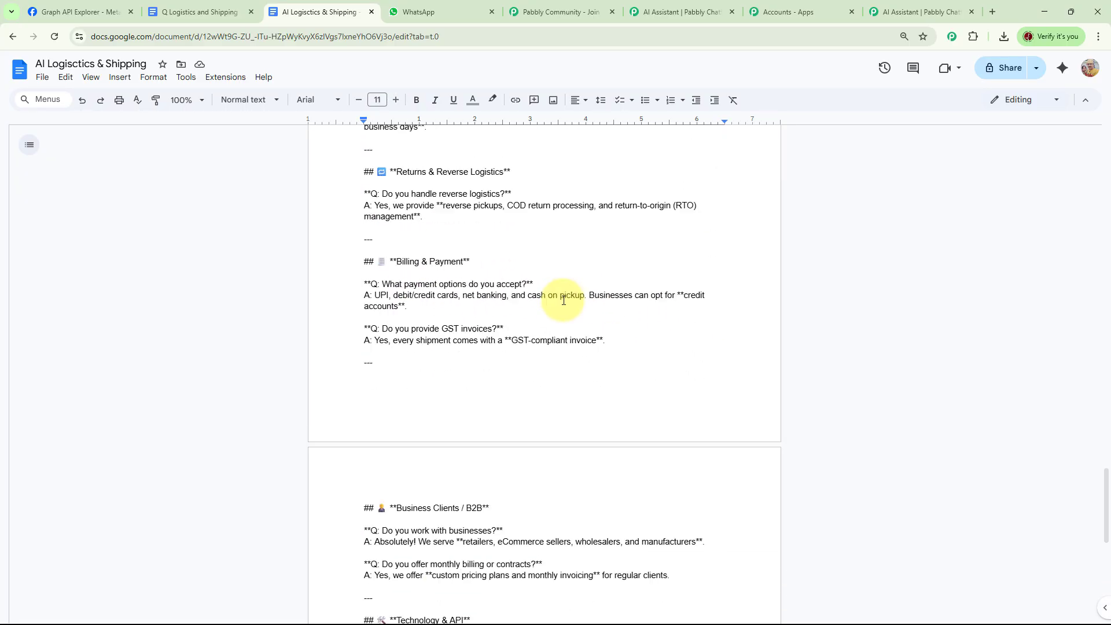
{"action": "scroll", "coordinate": [610, 296], "scroll_direction": "down", "scroll_amount": 2}
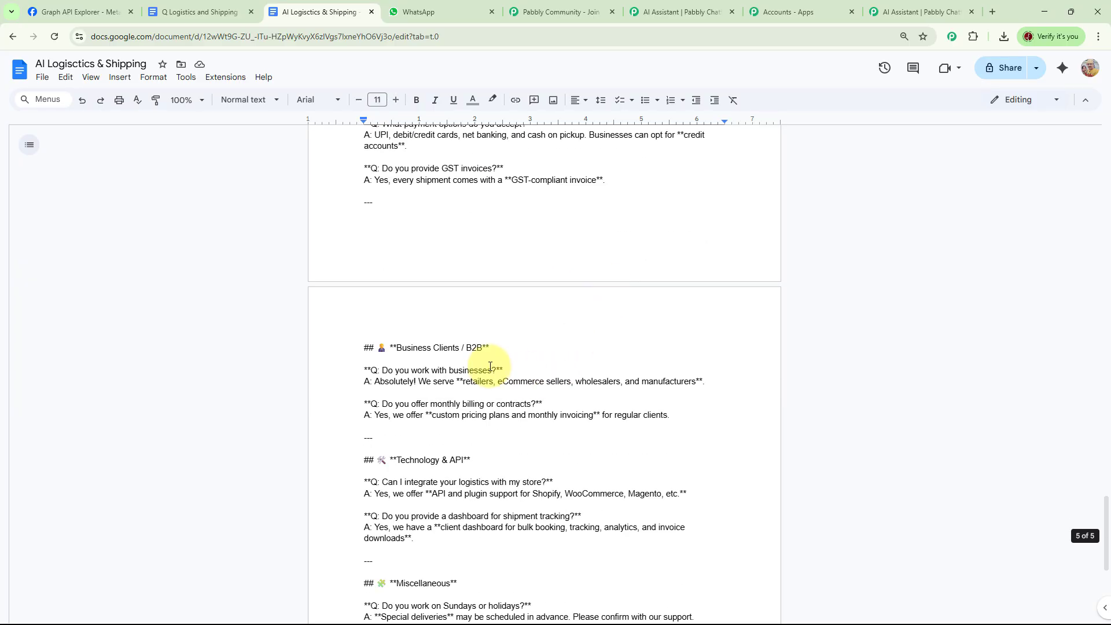
{"action": "scroll", "coordinate": [575, 365], "scroll_direction": "down", "scroll_amount": 2}
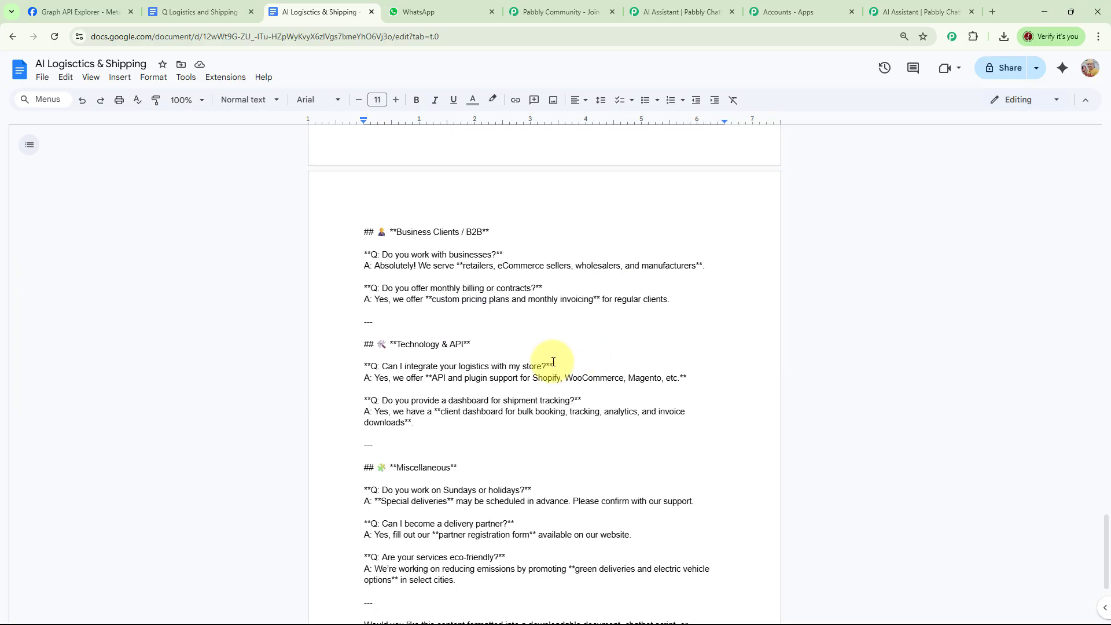
{"action": "scroll", "coordinate": [619, 354], "scroll_direction": "down", "scroll_amount": 2}
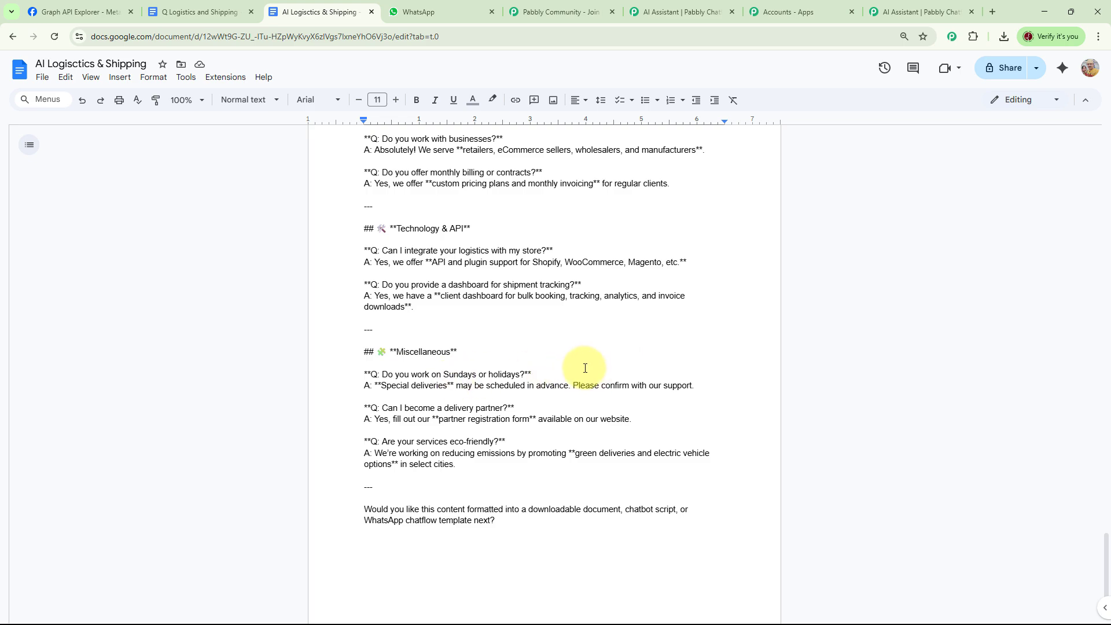
{"action": "scroll", "coordinate": [610, 370], "scroll_direction": "up", "scroll_amount": 9}
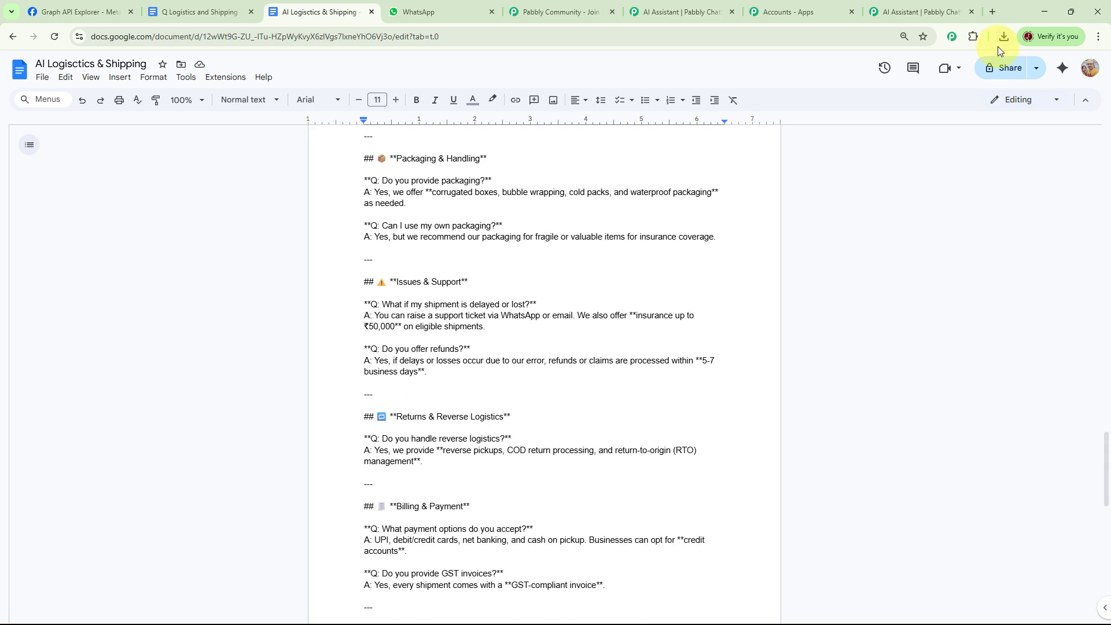
Upload the downloaded file "AI Logisctics & Shipping (1).txt" as the assistant's knowledge source in Pabbly Chatflow
{"action": "left_click", "coordinate": [1004, 38]}
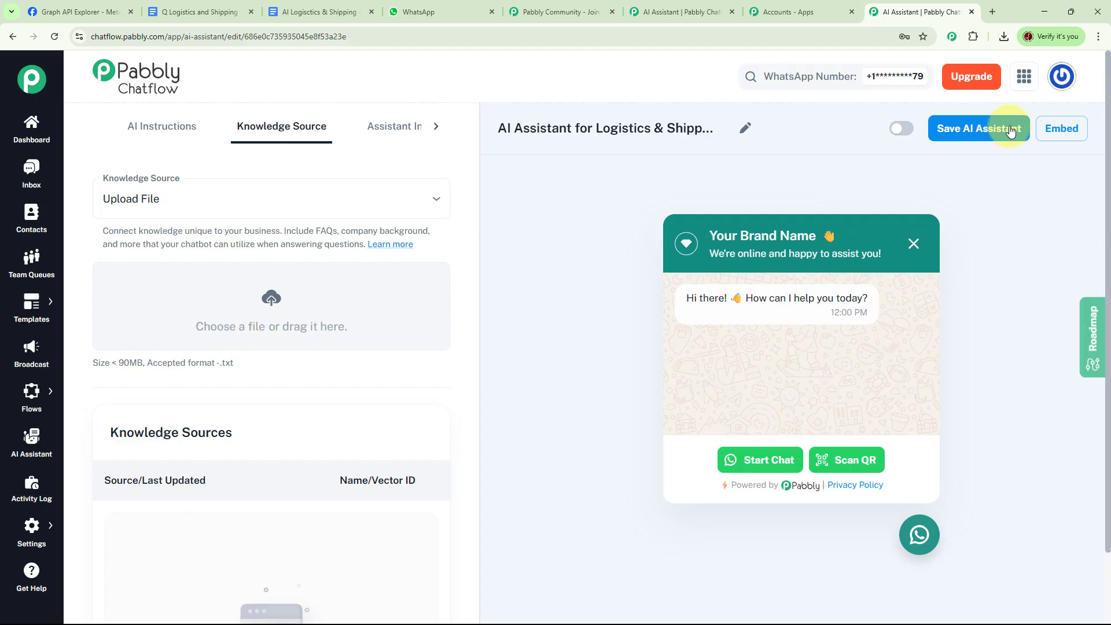
{"action": "left_click", "coordinate": [1005, 38]}
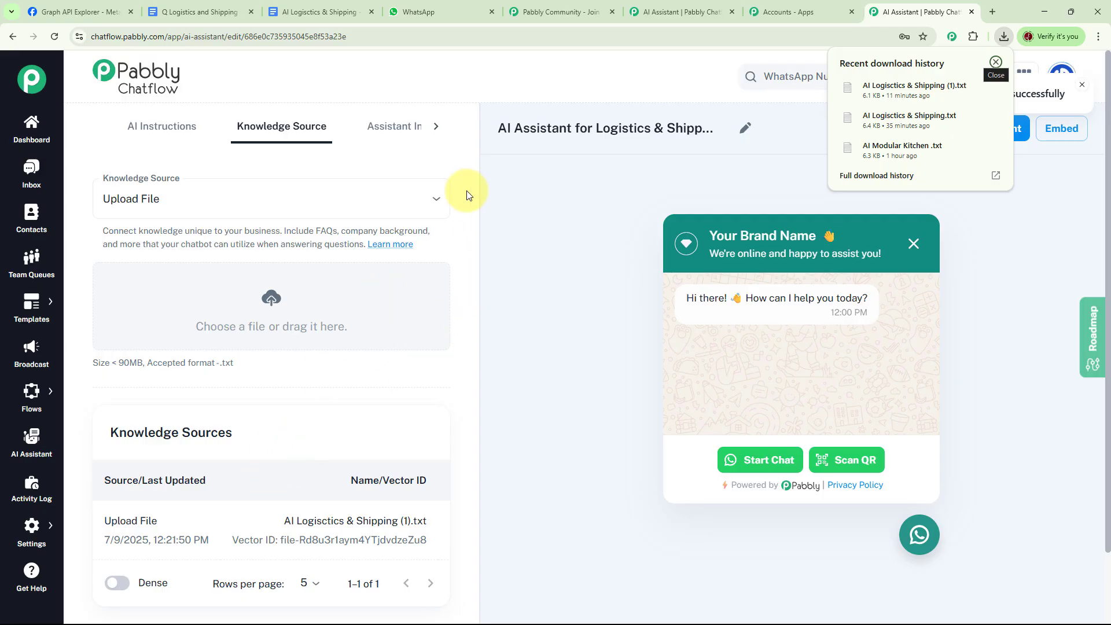
In the assistant interface settings, replace the header heading text "Your Brand Name" with "Future Logistics & Shipping", keeping the waving emoji
{"action": "left_click", "coordinate": [392, 132]}
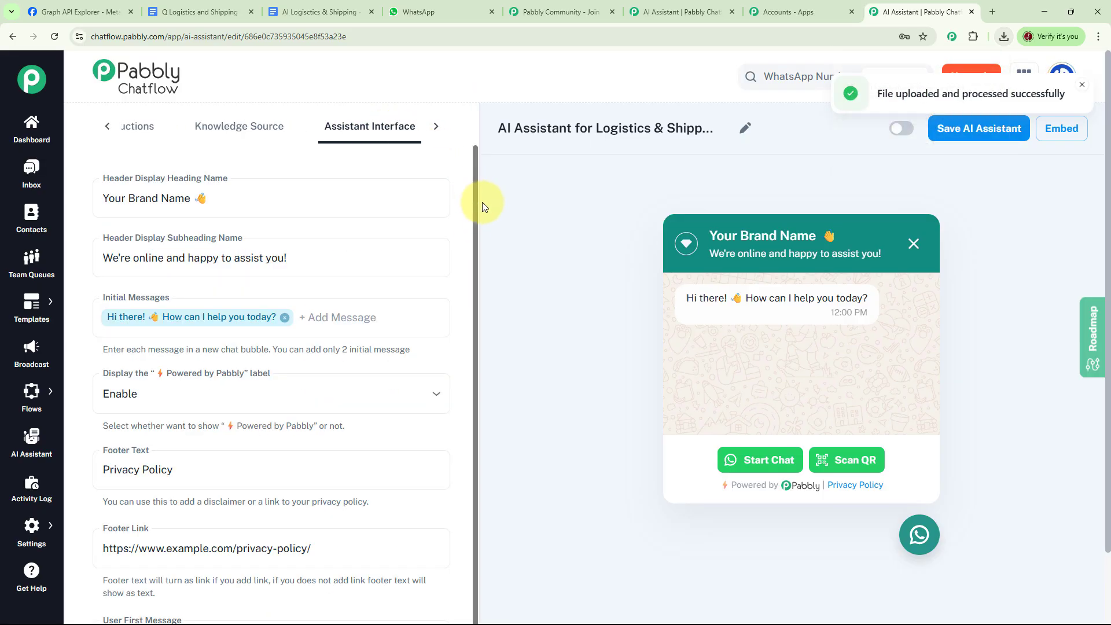
{"action": "left_click_drag", "start_coordinate": [191, 197], "coordinate": [110, 193]}
{"action": "type", "text": "Future Logistics & Shipping"}
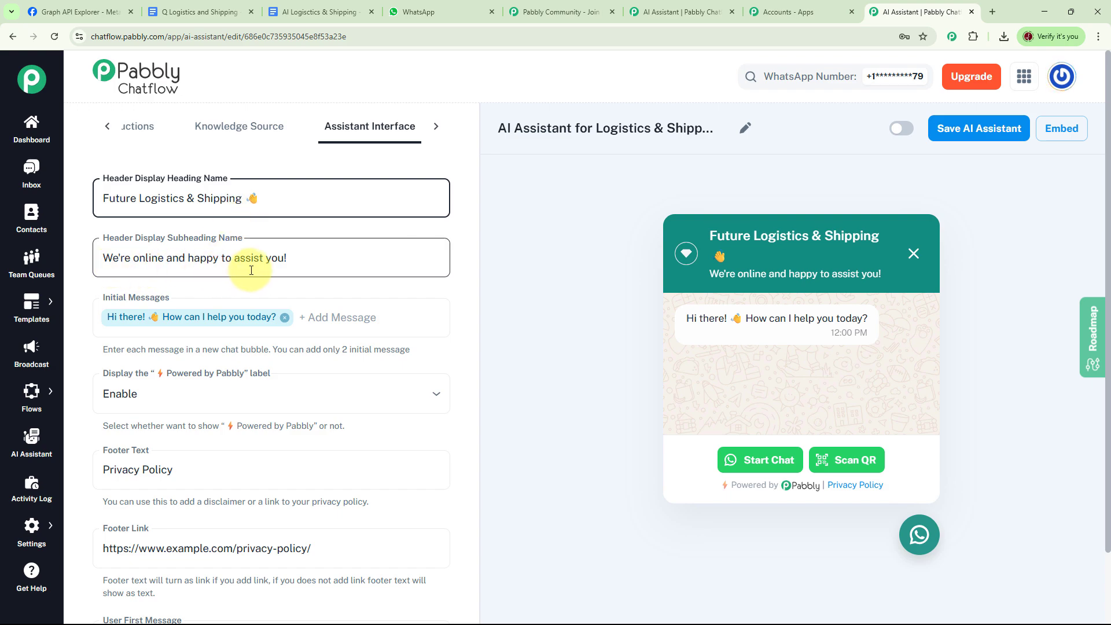
Set the display of the "Powered by Pabbly" label to Enable
{"action": "scroll", "coordinate": [293, 241], "scroll_direction": "down", "scroll_amount": 2}
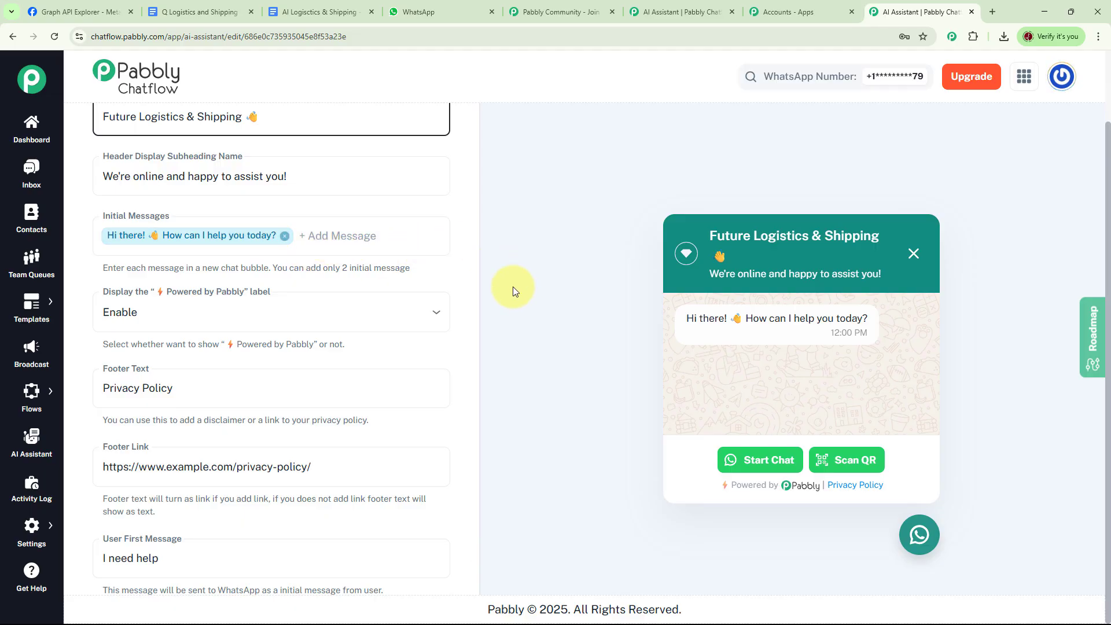
{"action": "left_click", "coordinate": [438, 315]}
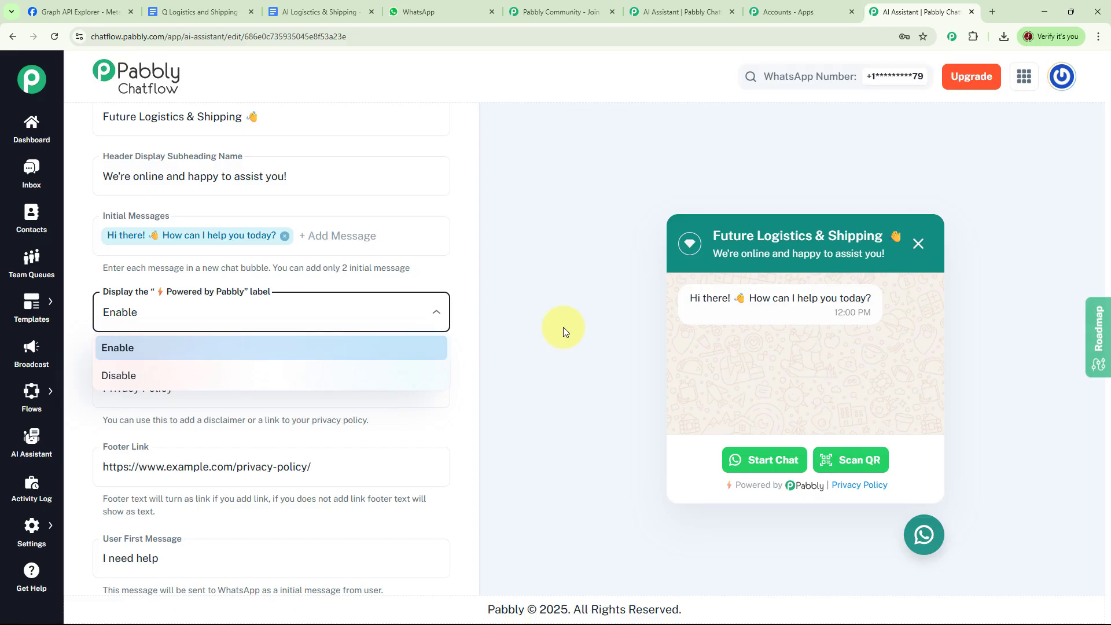
{"action": "left_click", "coordinate": [216, 347]}
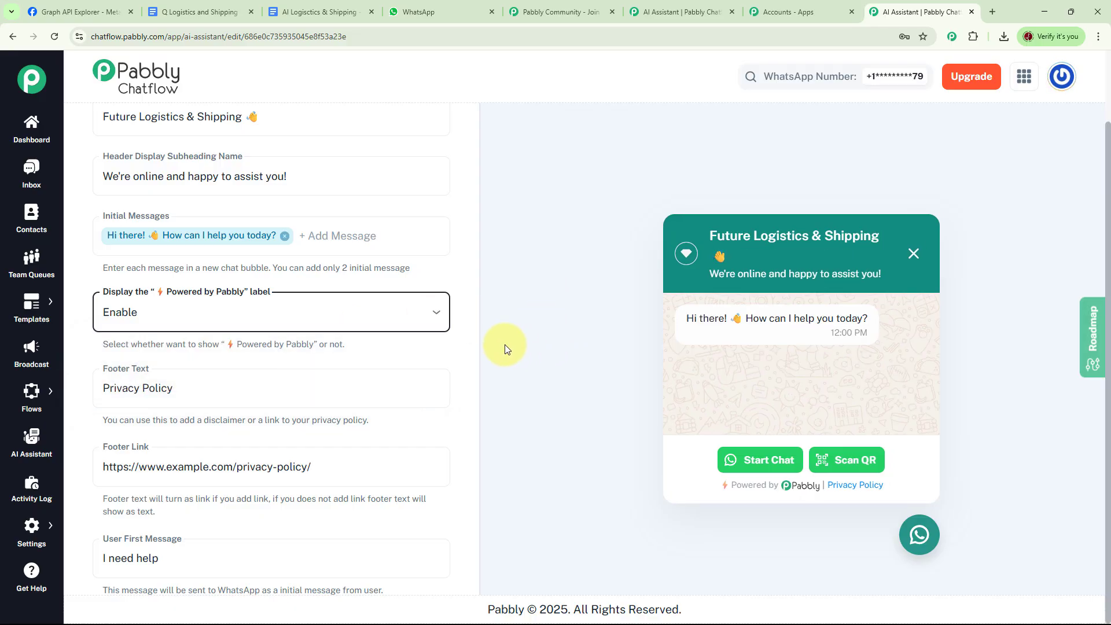
{"action": "scroll", "coordinate": [473, 376], "scroll_direction": "down", "scroll_amount": 1}
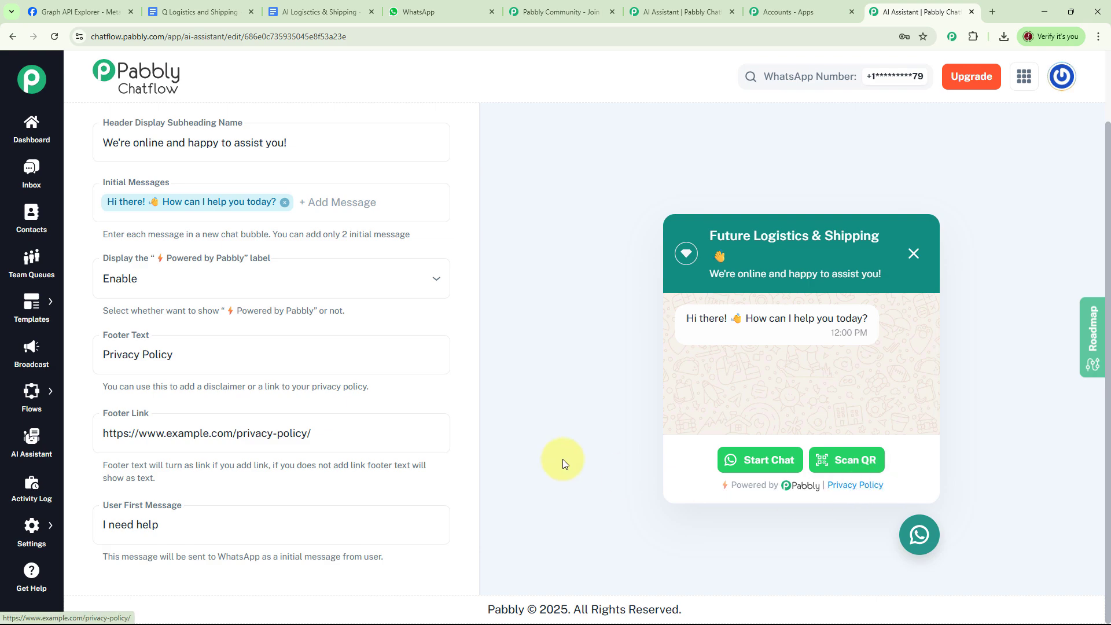
{"action": "left_click", "coordinate": [207, 435]}
{"action": "key", "text": "BackSpace"}
{"action": "key", "text": "BackSpace"}
{"action": "key", "text": "BackSpace"}
{"action": "key", "text": "BackSpace"}
{"action": "key", "text": "BackSpace"}
{"action": "key", "text": "BackSpace"}
{"action": "key", "text": "BackSpace"}
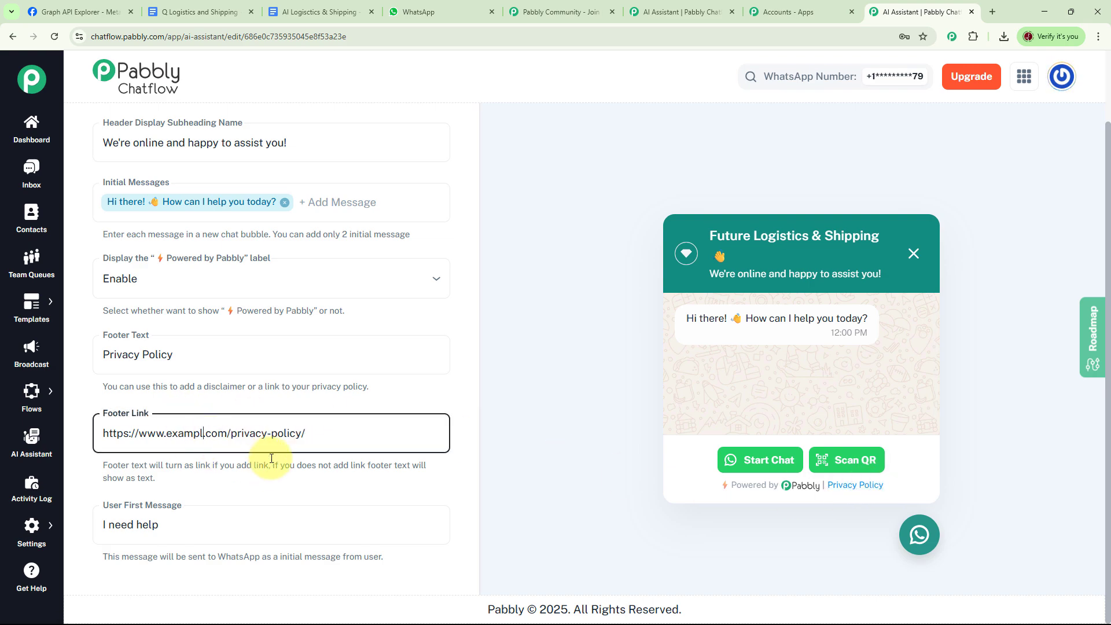
{"action": "type", "text": "future."}
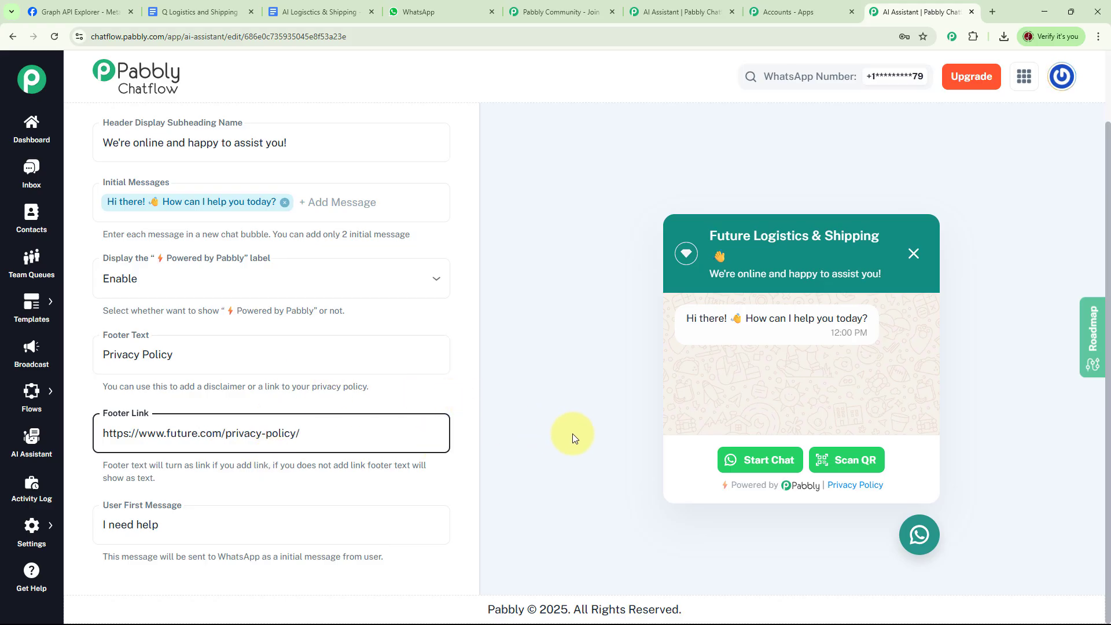
Set the user first message to "Hello", then activate and save the AI assistant
{"action": "left_click", "coordinate": [222, 531]}
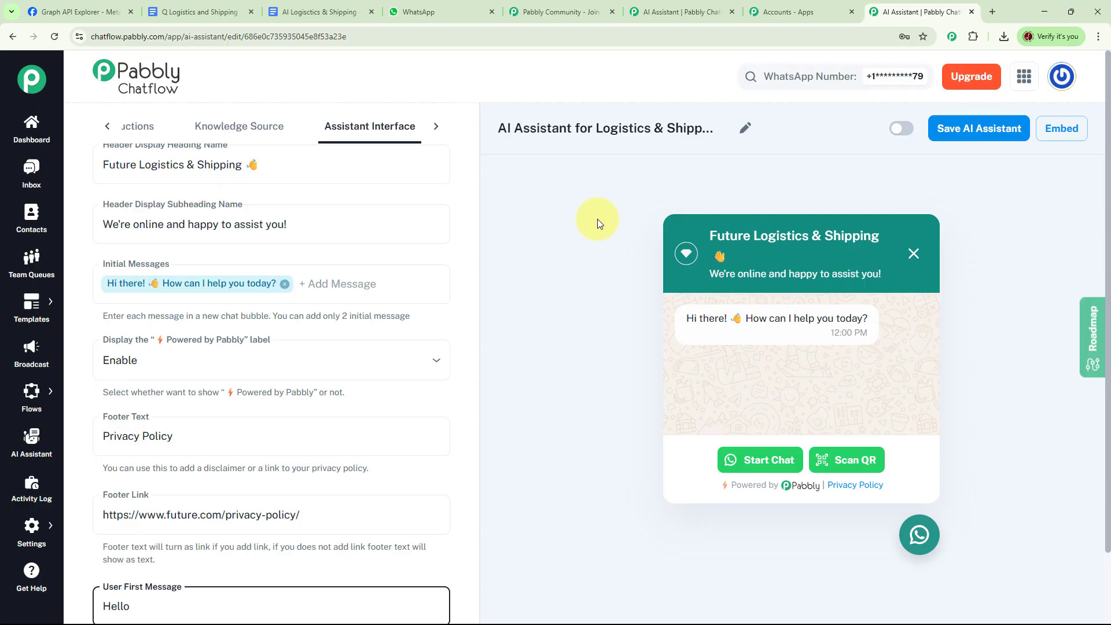
{"action": "left_click", "coordinate": [901, 128]}
{"action": "left_click", "coordinate": [982, 139]}
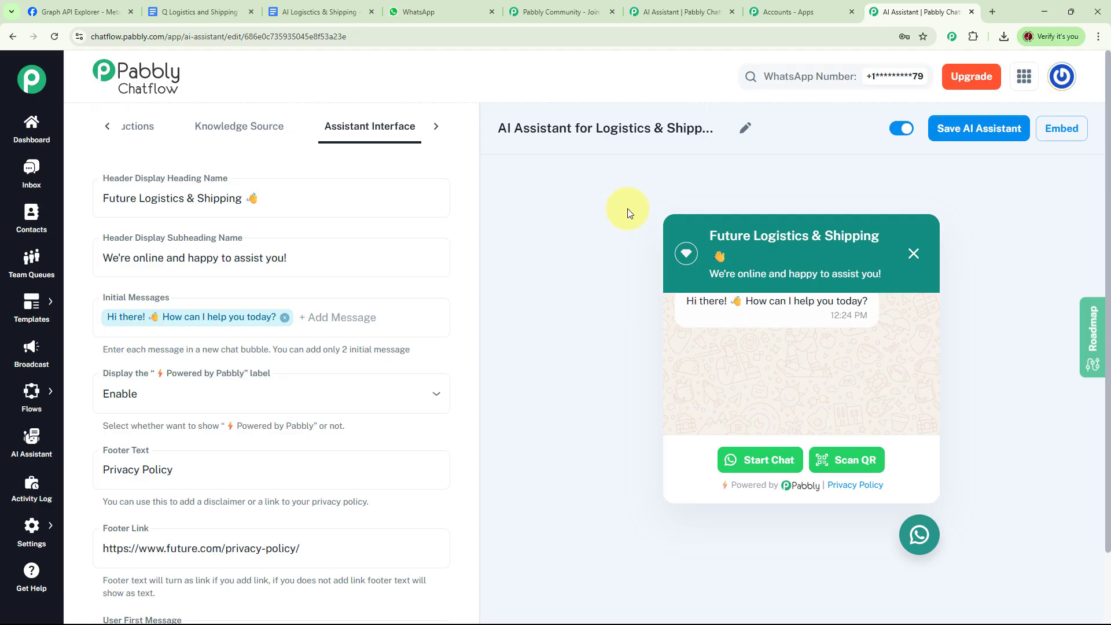
Switch to WhatsApp Web and send "Logistics" and "Services" in the Future Logistics & Shipping Company chat
{"action": "left_click", "coordinate": [442, 12]}
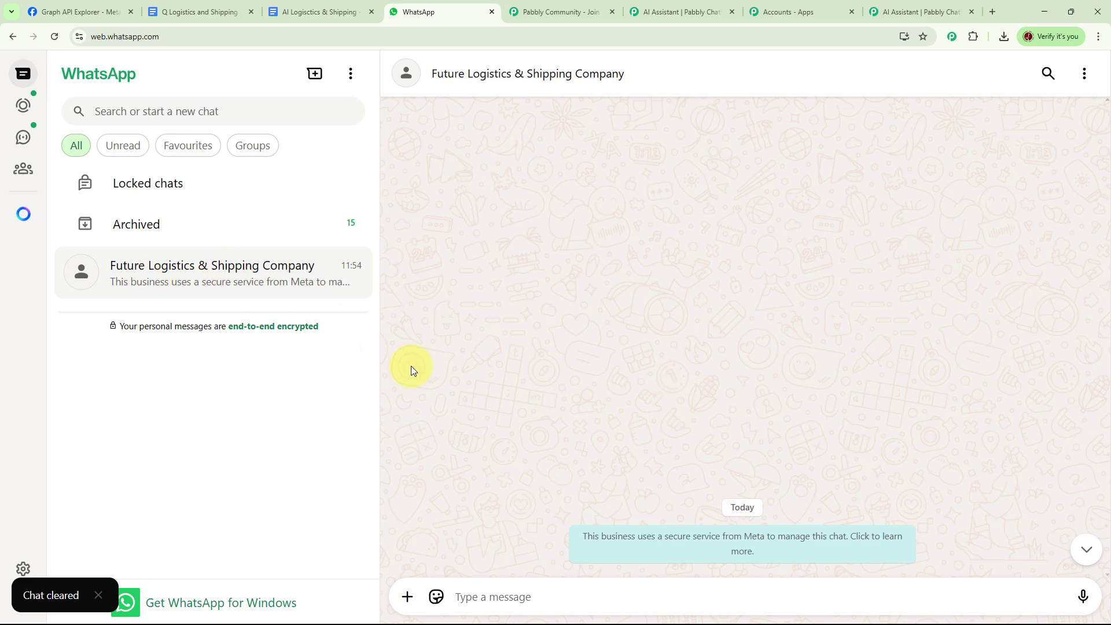
{"action": "type", "text": "Logistics"}
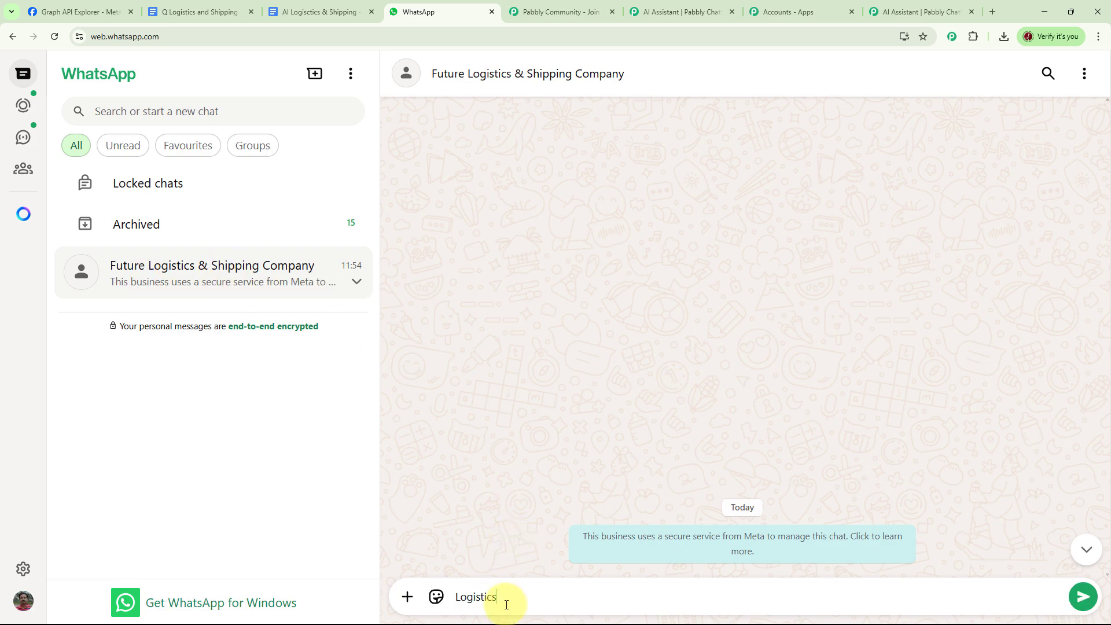
{"action": "key", "text": "Return"}
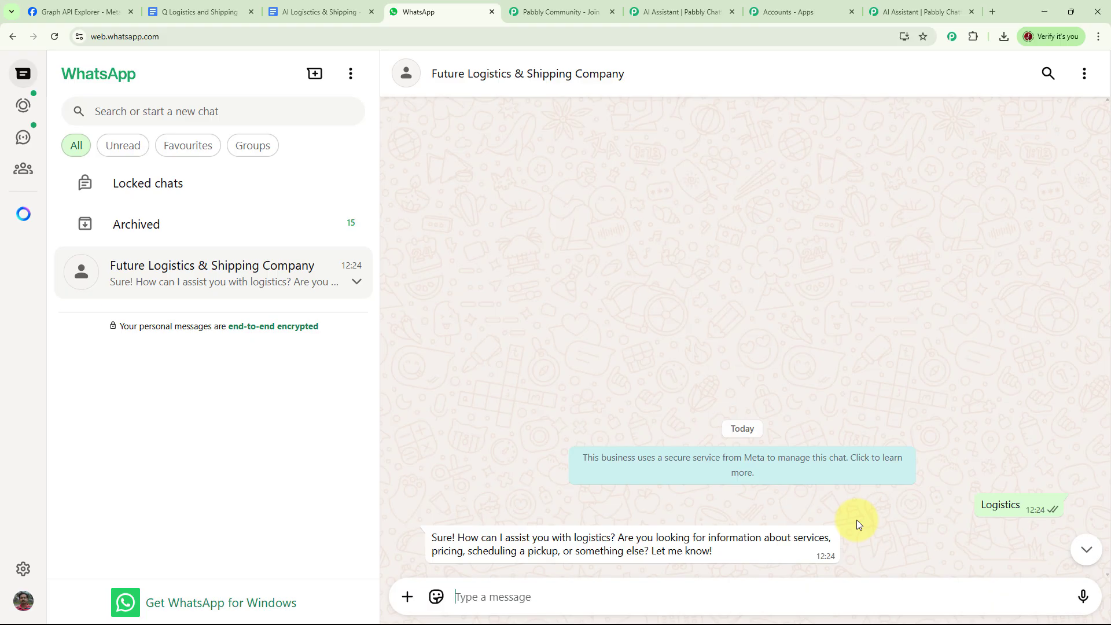
{"action": "left_click", "coordinate": [590, 597]}
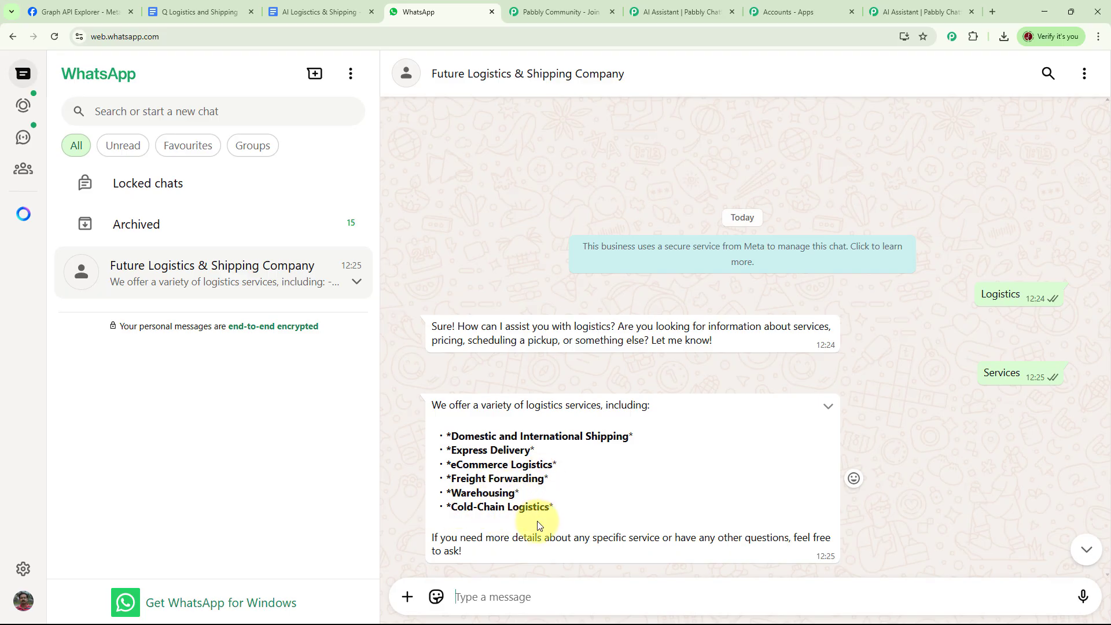
Send the test questions "Pricing?" and "Tracking?" to the assistant, one after the other's reply
{"action": "type", "text": "Pricing?"}
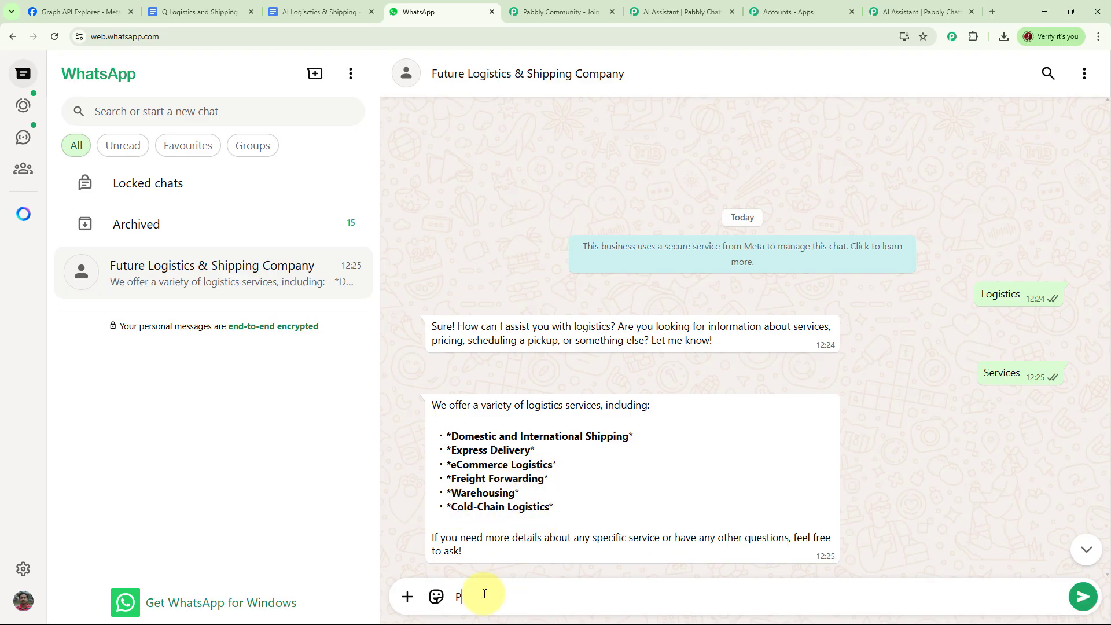
{"action": "key", "text": "Return"}
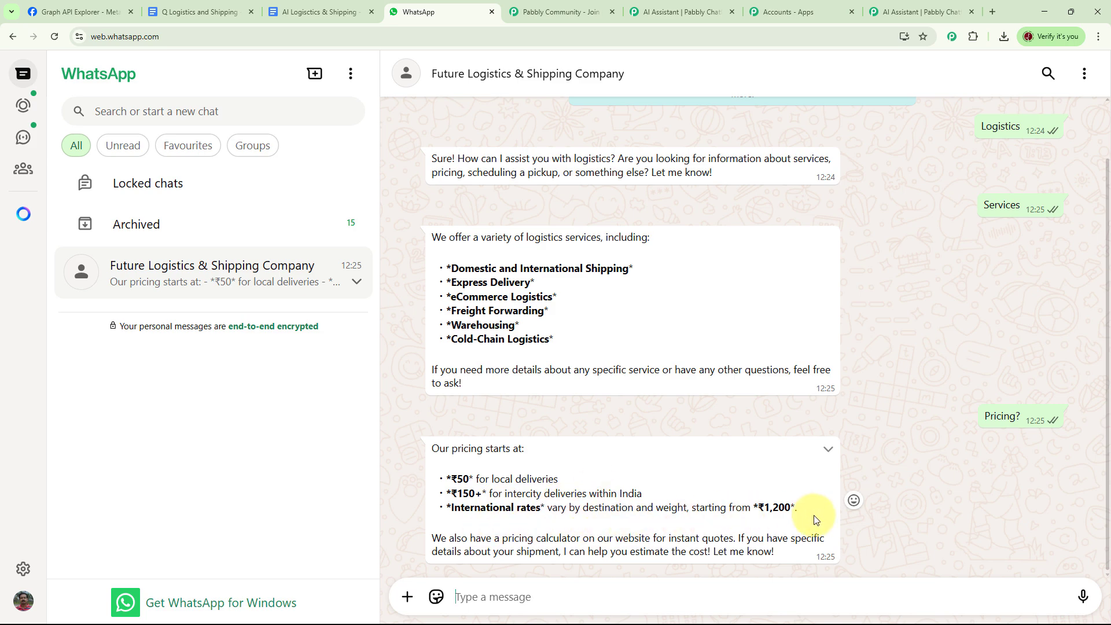
{"action": "left_click", "coordinate": [557, 595]}
{"action": "type", "text": "Tracking?"}
{"action": "key", "text": "Return"}
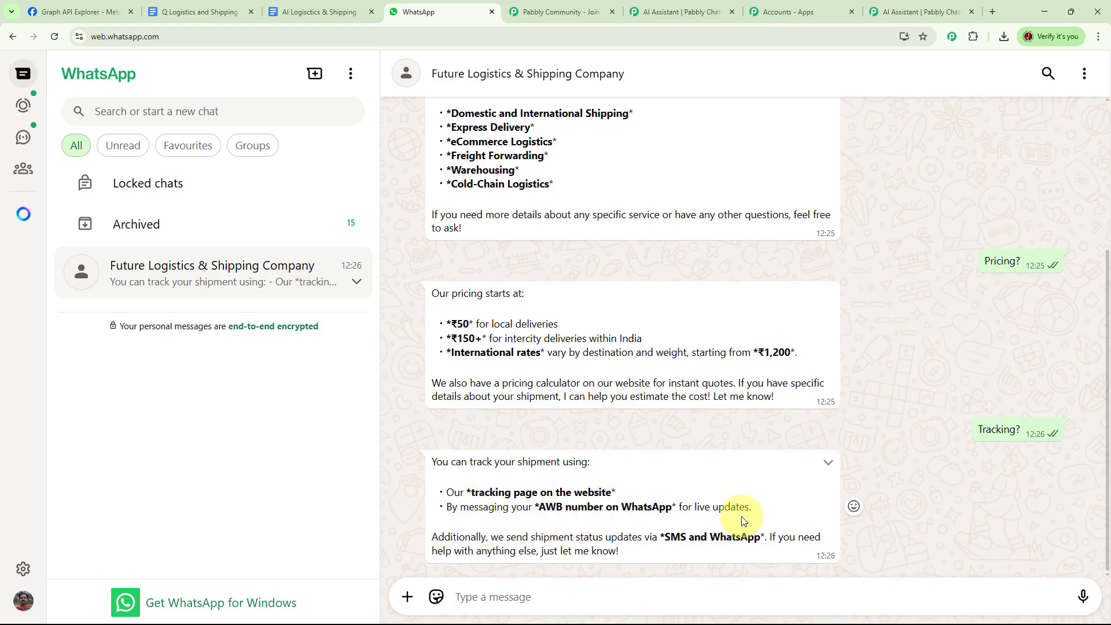
Send the test question "Insurance?" and review the whole conversation back to its first message
{"action": "type", "text": "Insurance?"}
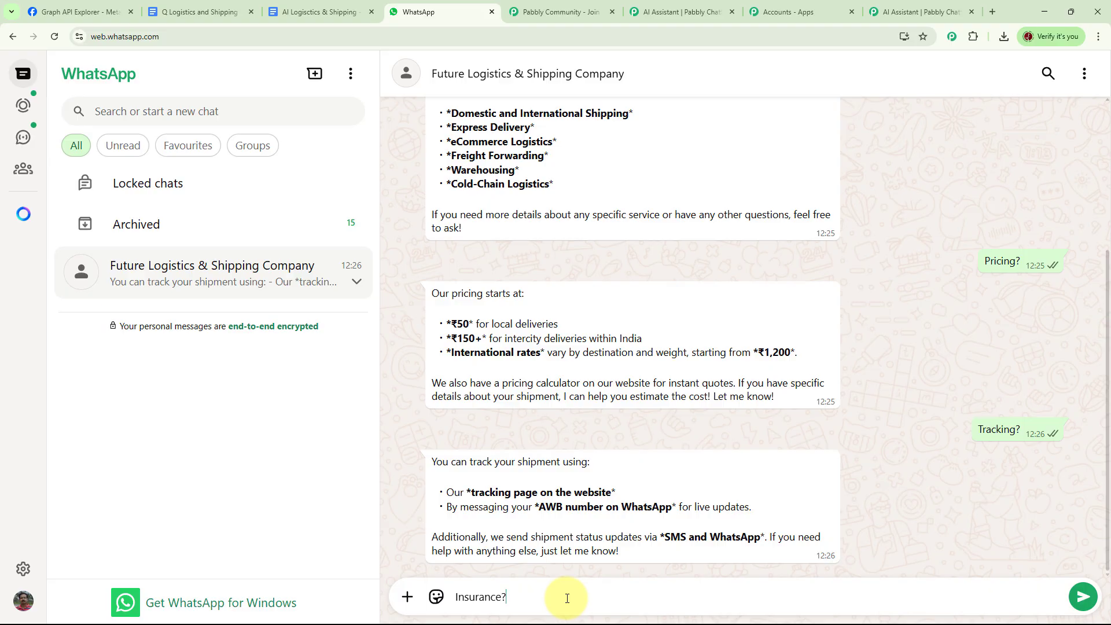
{"action": "key", "text": "Return"}
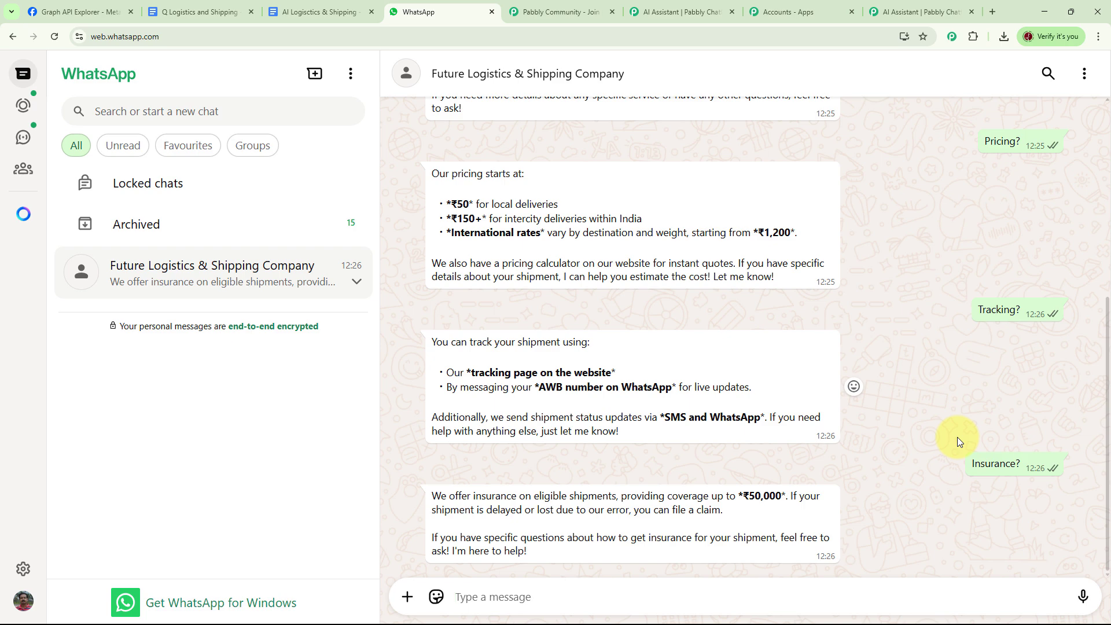
{"action": "scroll", "coordinate": [957, 437], "scroll_direction": "up", "scroll_amount": 2}
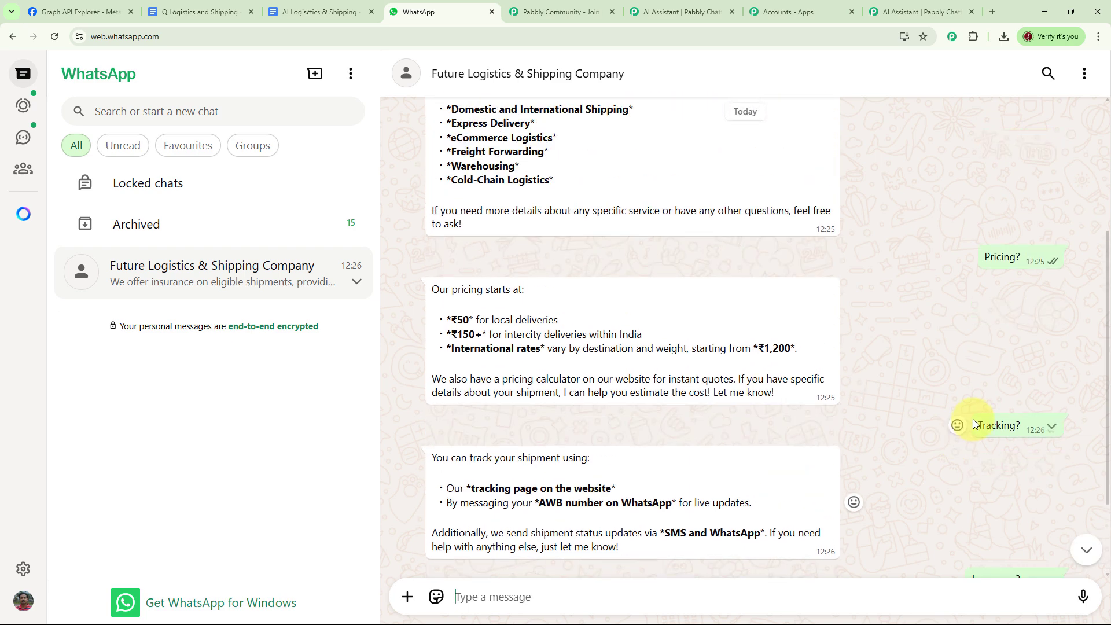
{"action": "scroll", "coordinate": [973, 422], "scroll_direction": "up", "scroll_amount": 4}
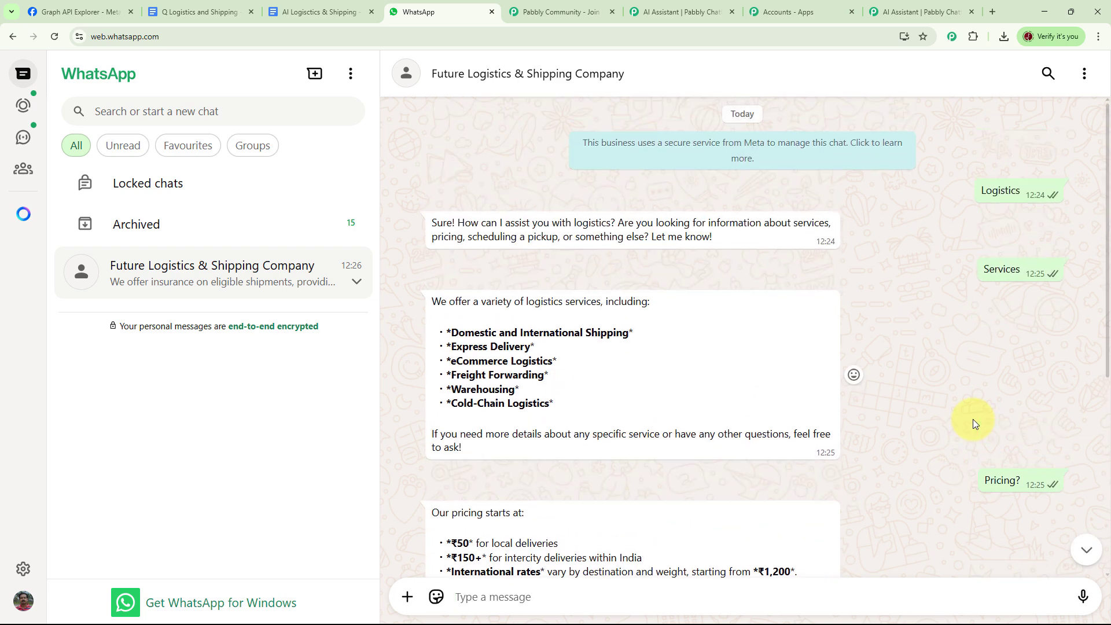